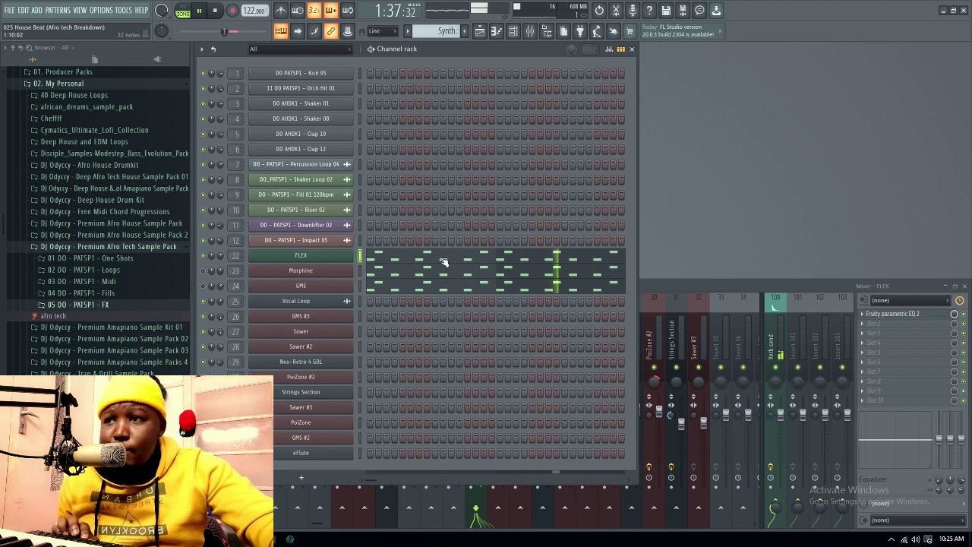
Inspect the preset loaded in the Morphine channel and play back the synth part
key("space")
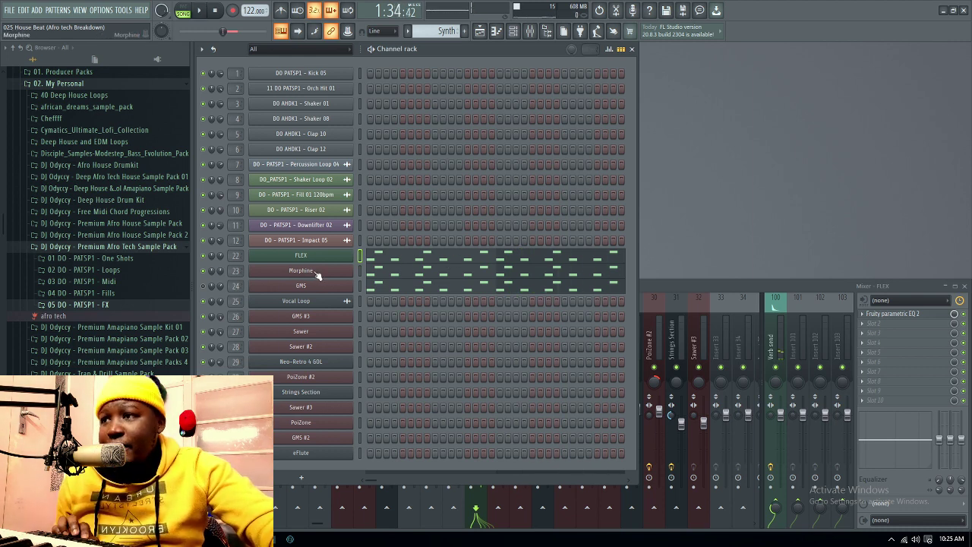
left_click(318, 275)
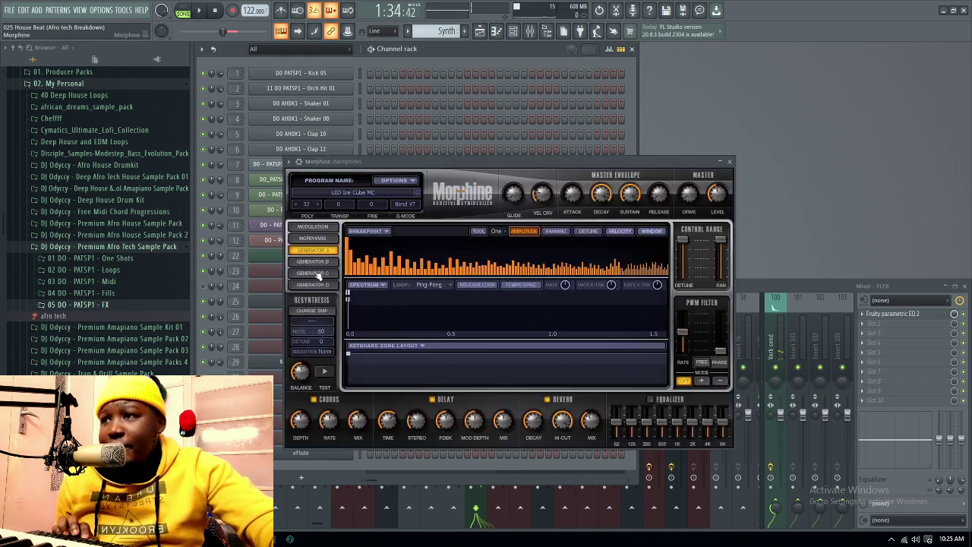
key("space")
key("space")
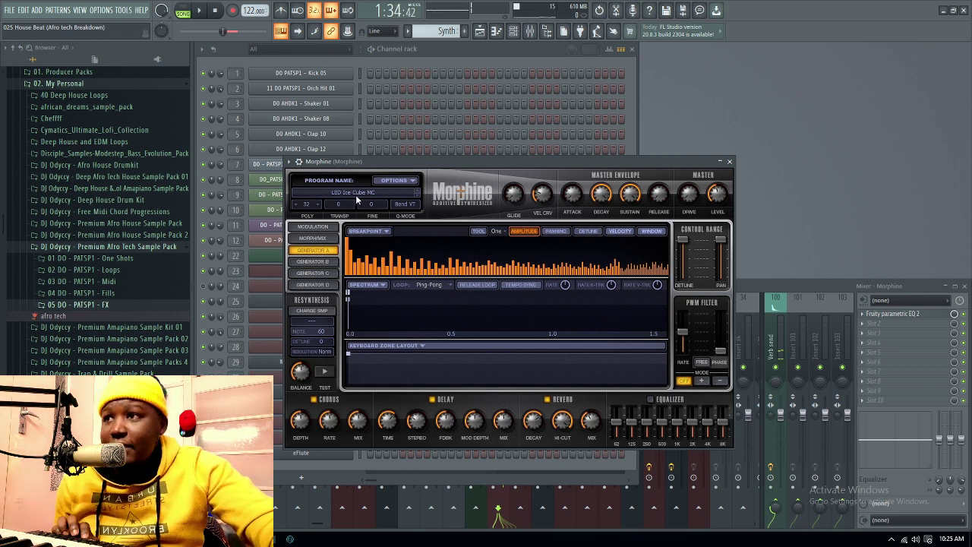
key("space")
left_click(729, 162)
key("space")
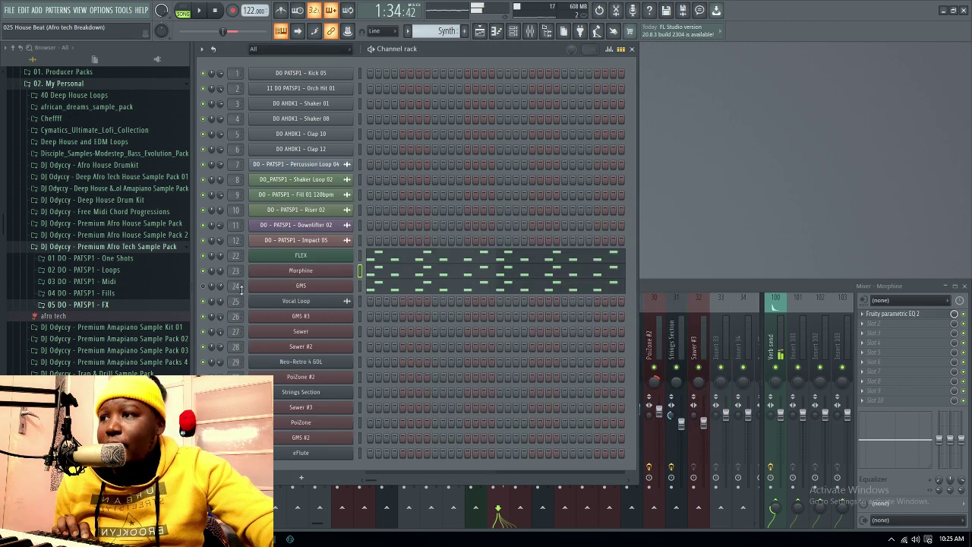
Play the synth layers while checking the Morphine and GMS tracks in the mixer
left_click(675, 291)
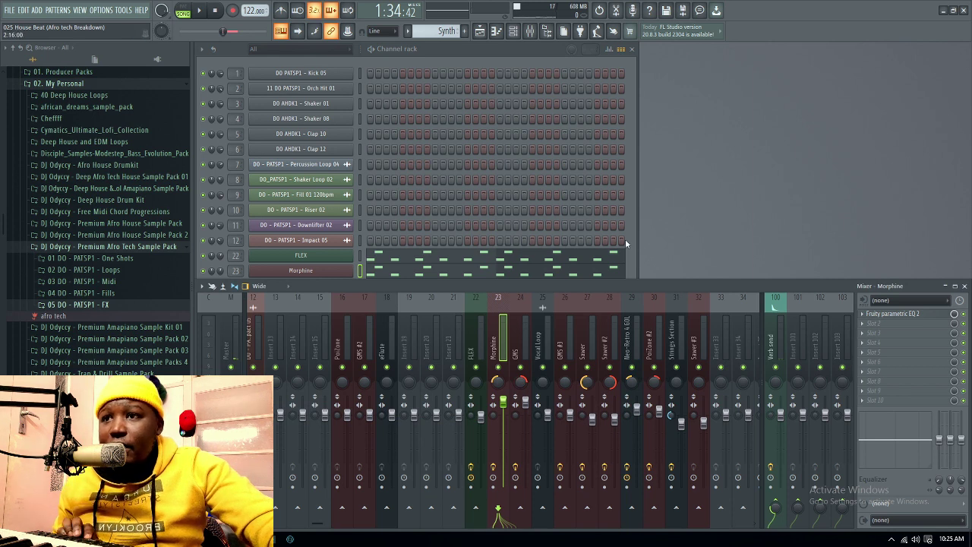
left_click(499, 276)
key("space")
left_click(649, 292)
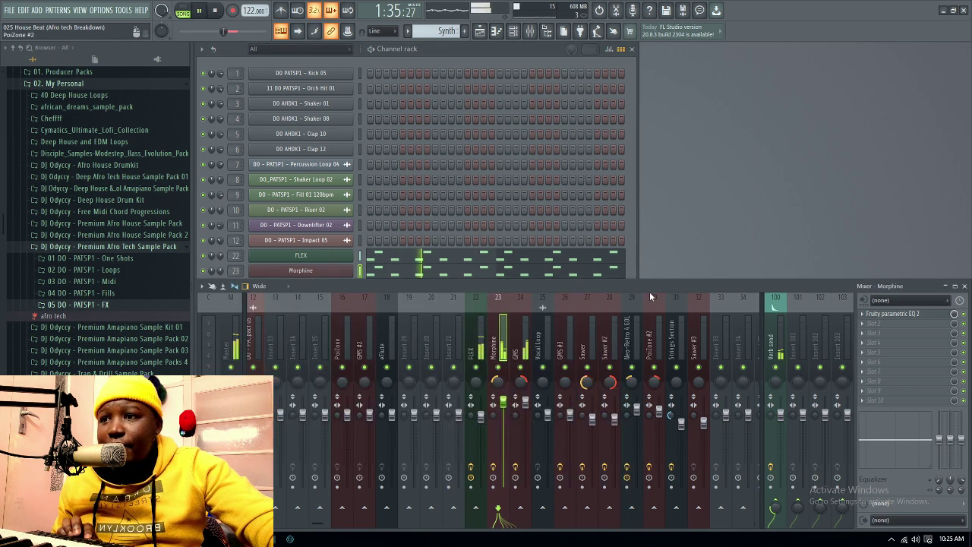
left_click(519, 349)
left_click(636, 255)
key("space")
Inspect the preset in the GMS channel and listen to the three layered synths together
left_click(340, 289)
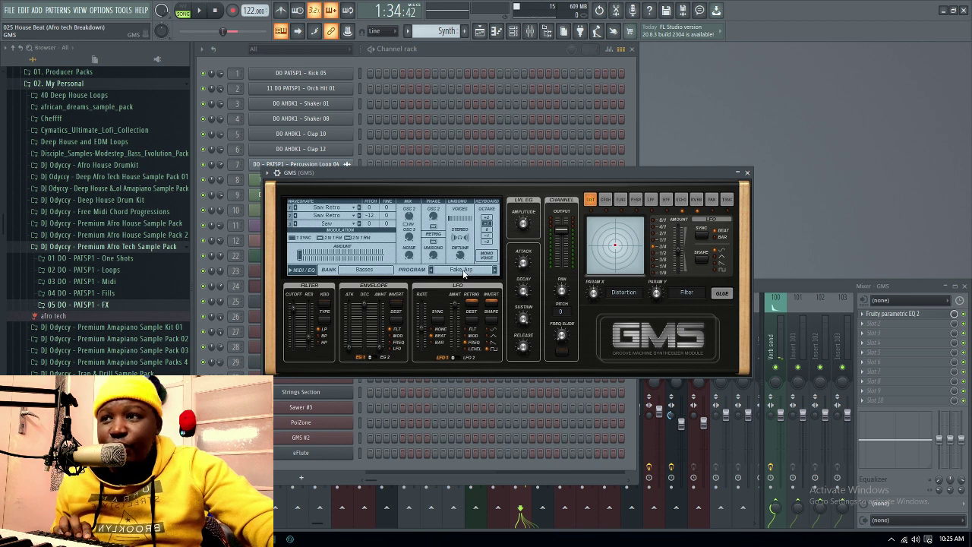
left_click(748, 174)
key("space")
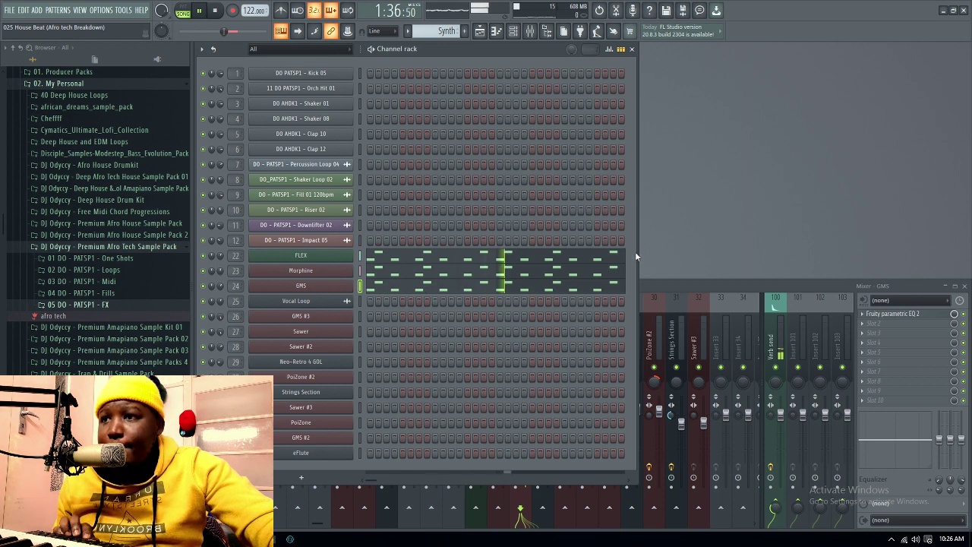
key("space")
Review the Fruity Parametric EQ 2 curves on the FLEX, Morphine and GMS mixer tracks
left_click(672, 288)
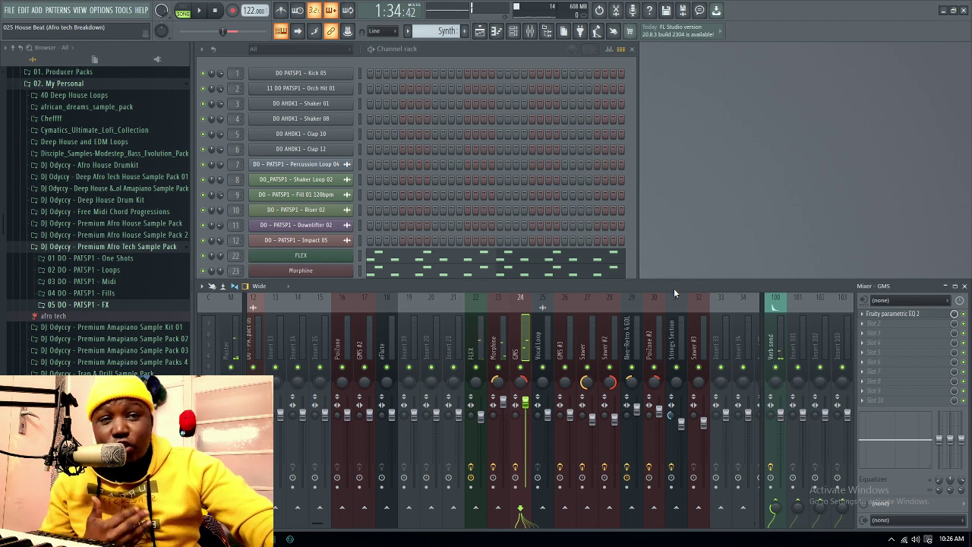
left_click(472, 349)
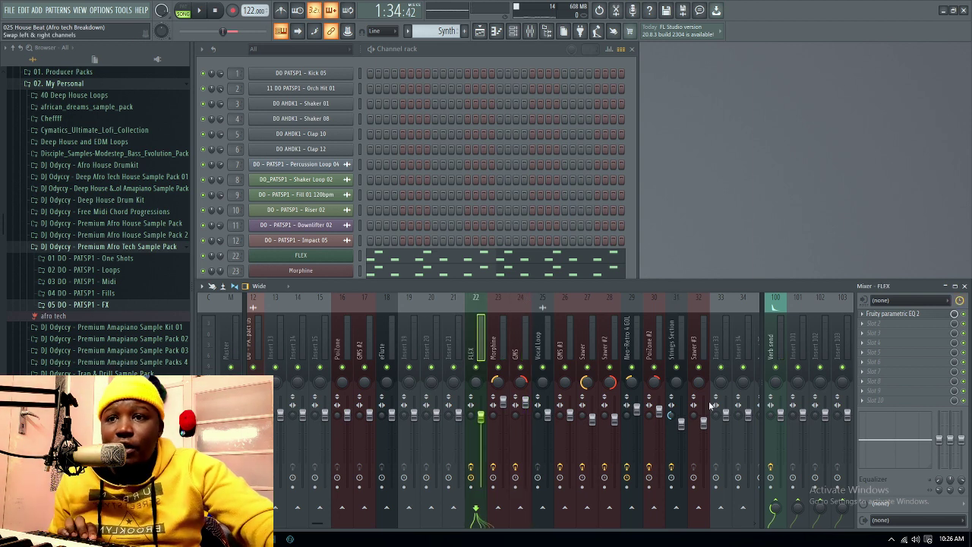
left_click(895, 319)
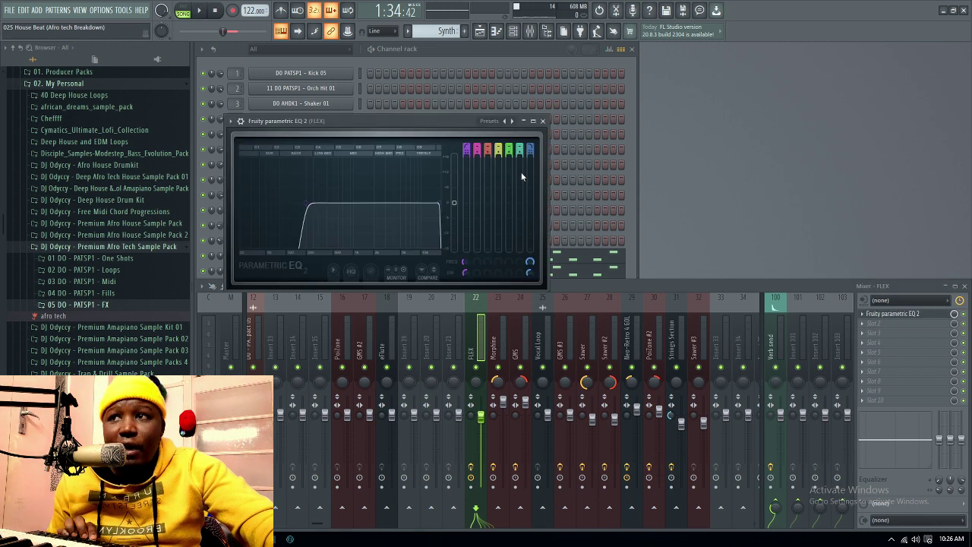
left_click(539, 121)
left_click(498, 334)
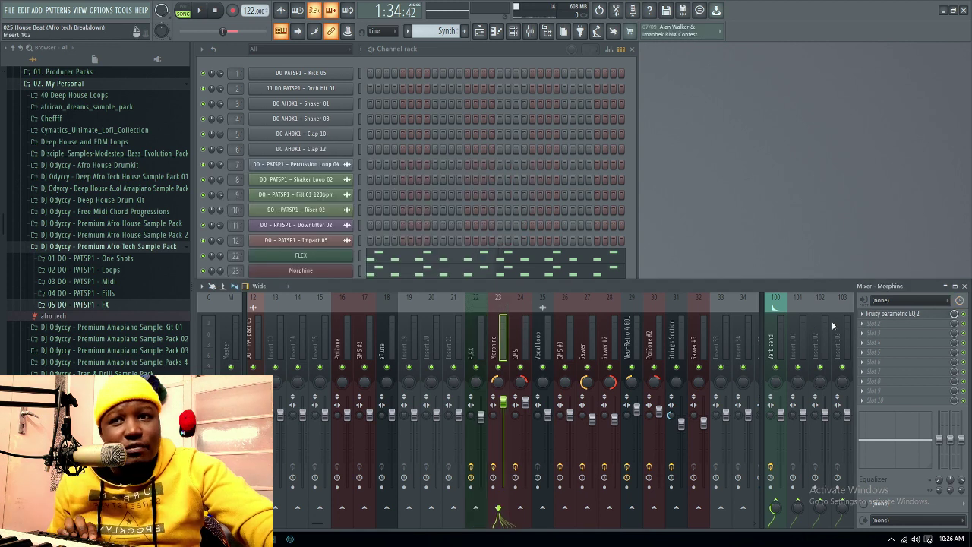
left_click(875, 315)
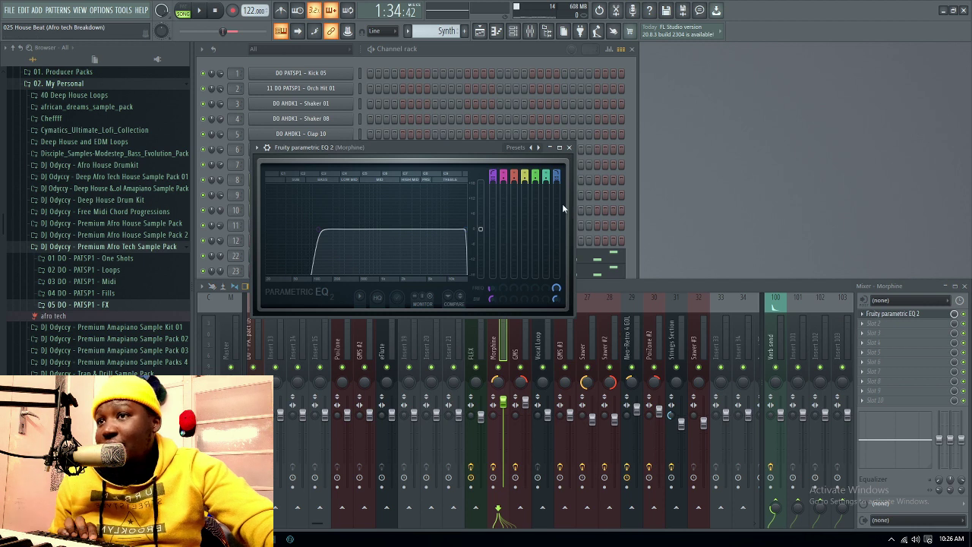
left_click(572, 149)
left_click(524, 335)
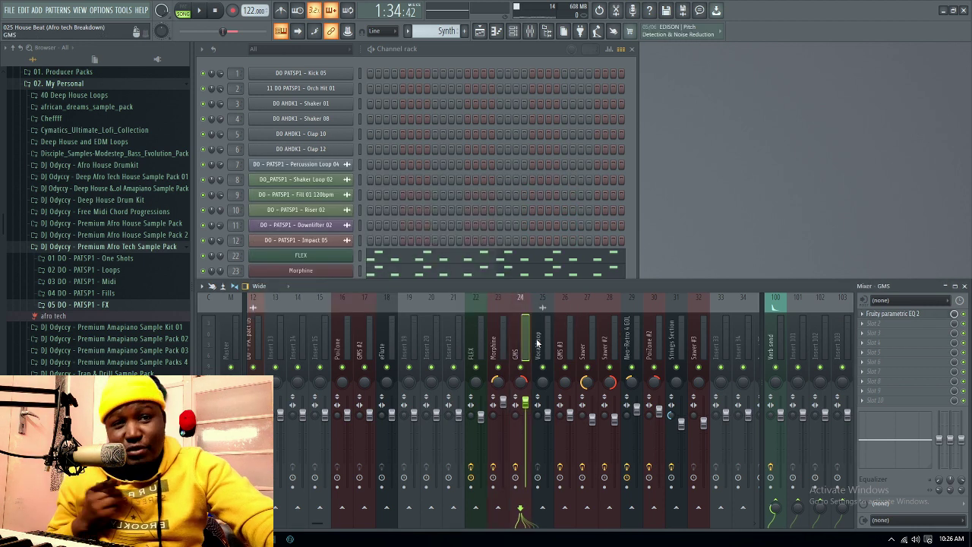
left_click(904, 313)
left_click(597, 170)
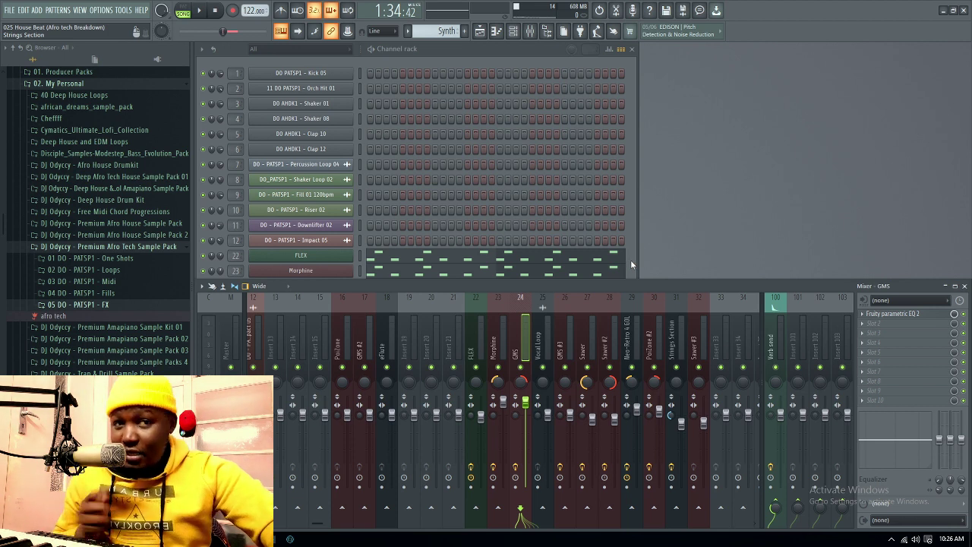
Unmute the Bassline 02 track in the playlist, play it with the synths and select its pattern
left_click(632, 264)
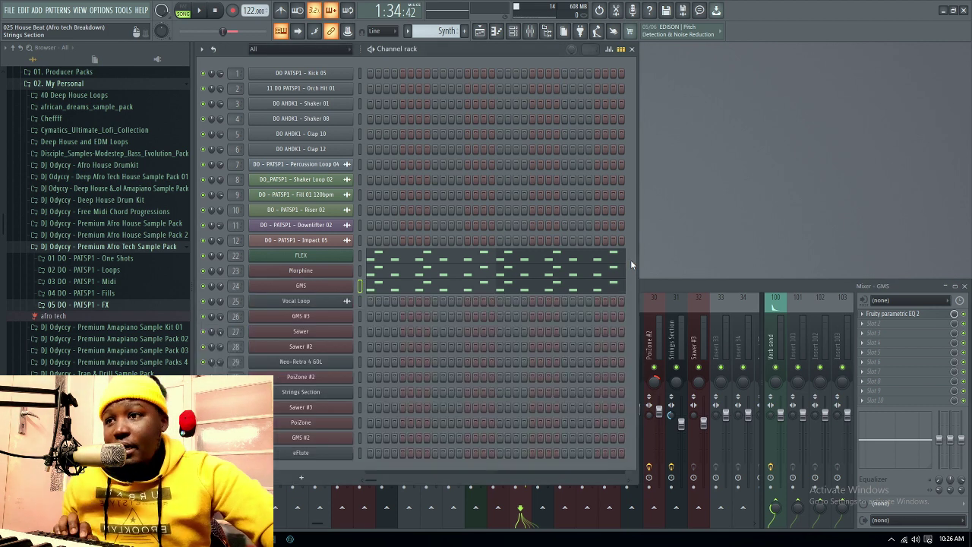
left_click(485, 34)
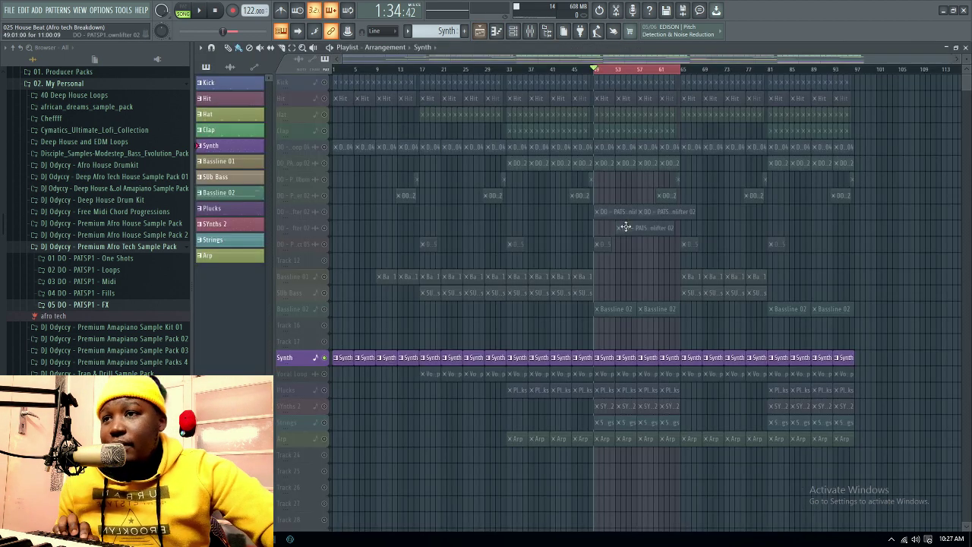
left_click(327, 309)
key("space")
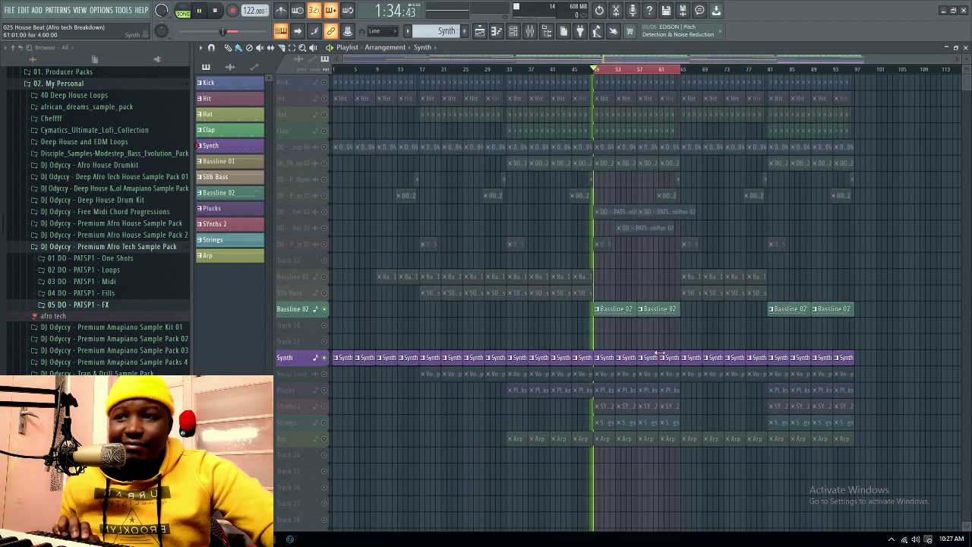
left_click(619, 308)
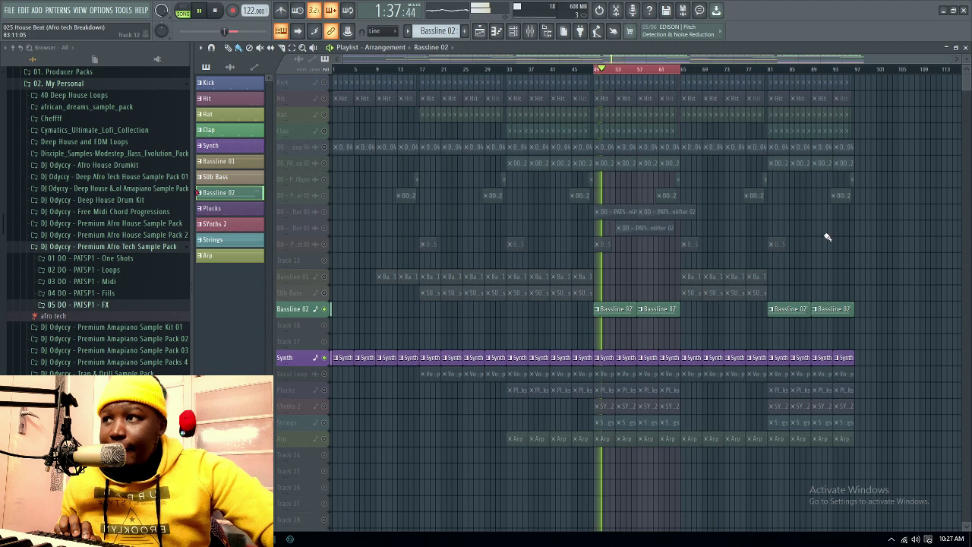
Examine the full Bassline 02 note sequence of GMS #2 in the piano roll during playback
left_click(967, 47)
left_click(471, 449)
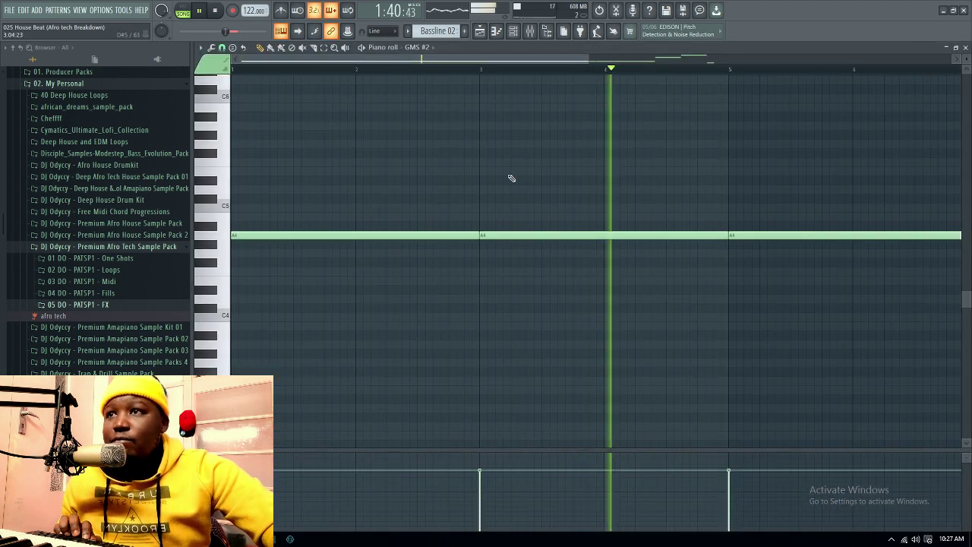
left_click_drag(587, 59, 848, 59)
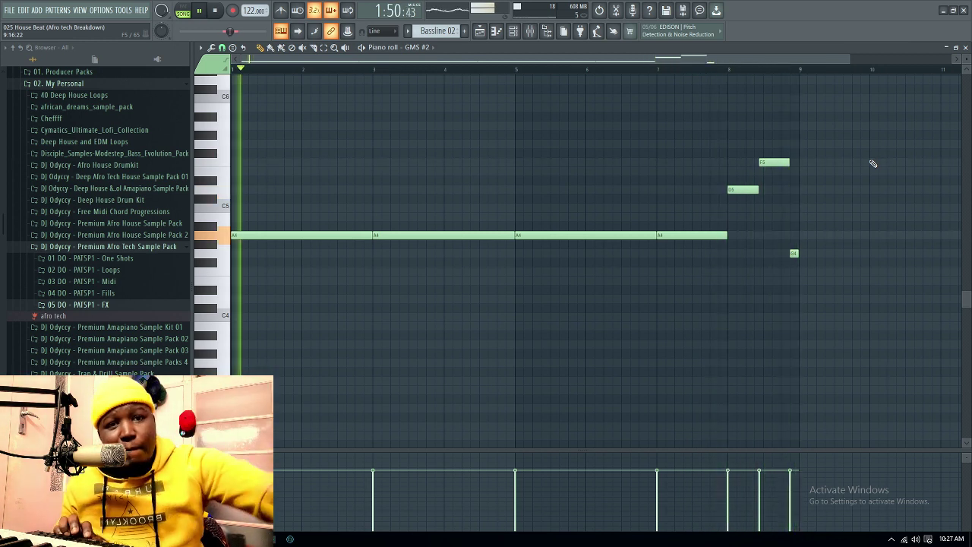
key("space")
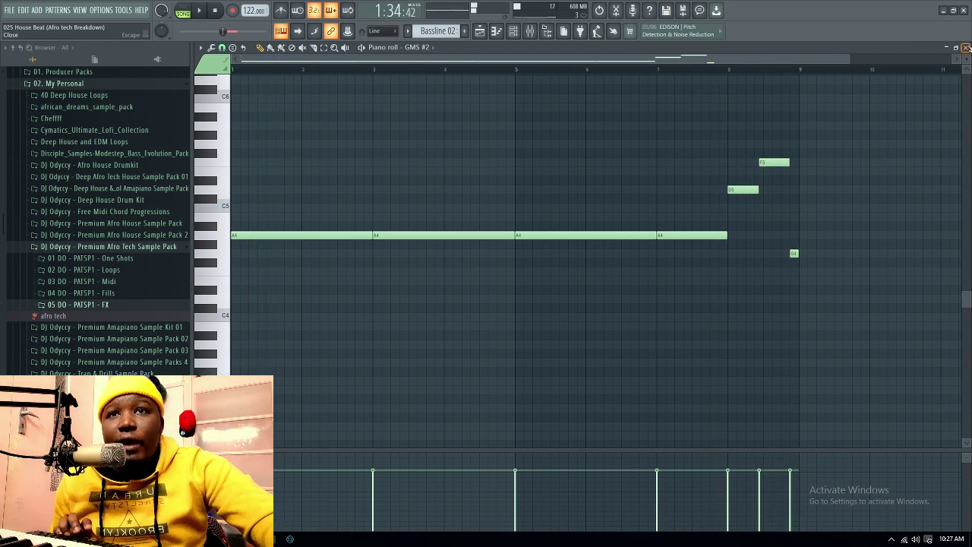
left_click(966, 47)
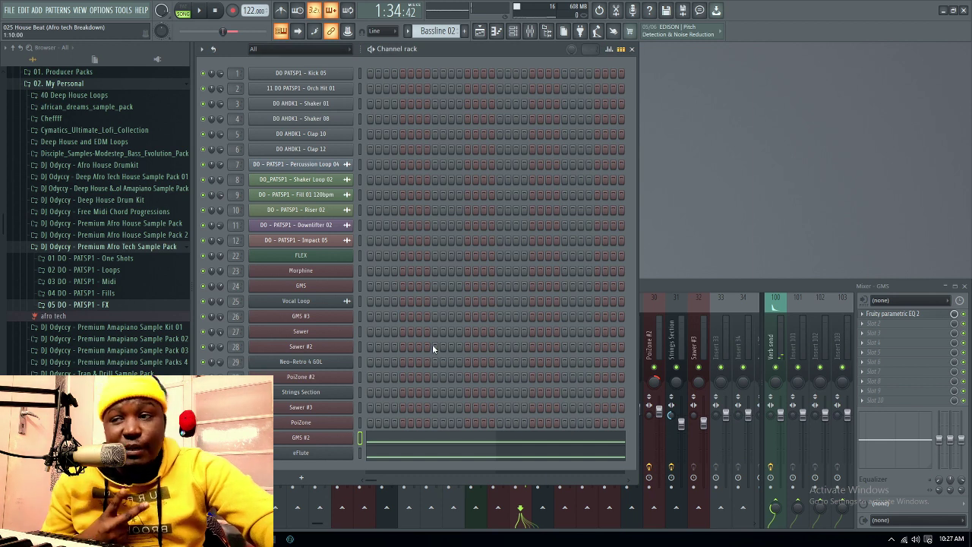
Play the Bassline 02 pattern on its own in pattern mode and inspect the GMS #2 preset
key("space")
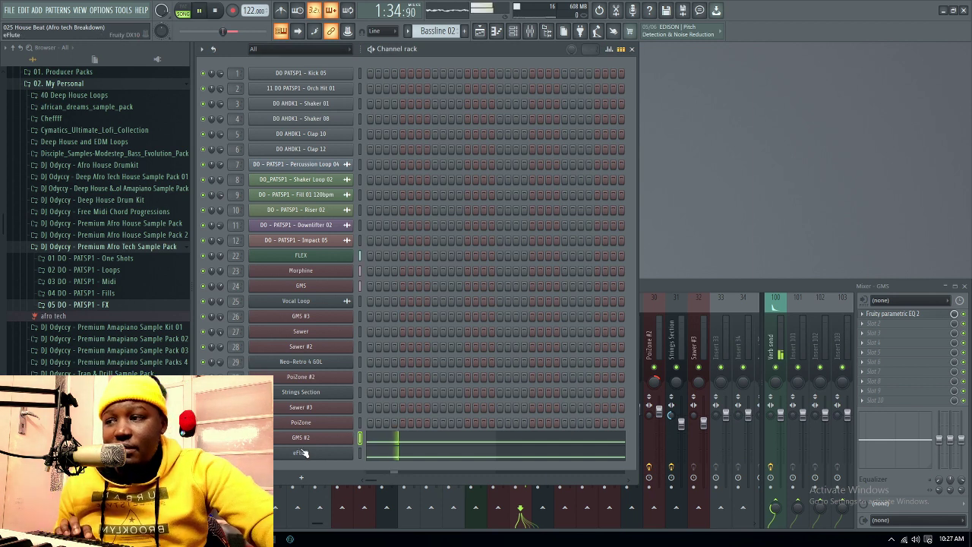
key("l")
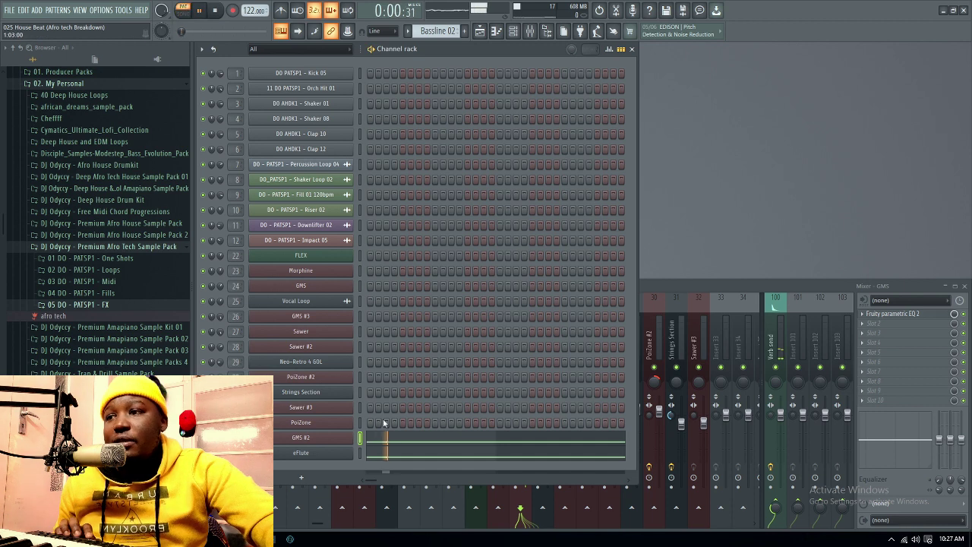
left_click(329, 439)
key("space")
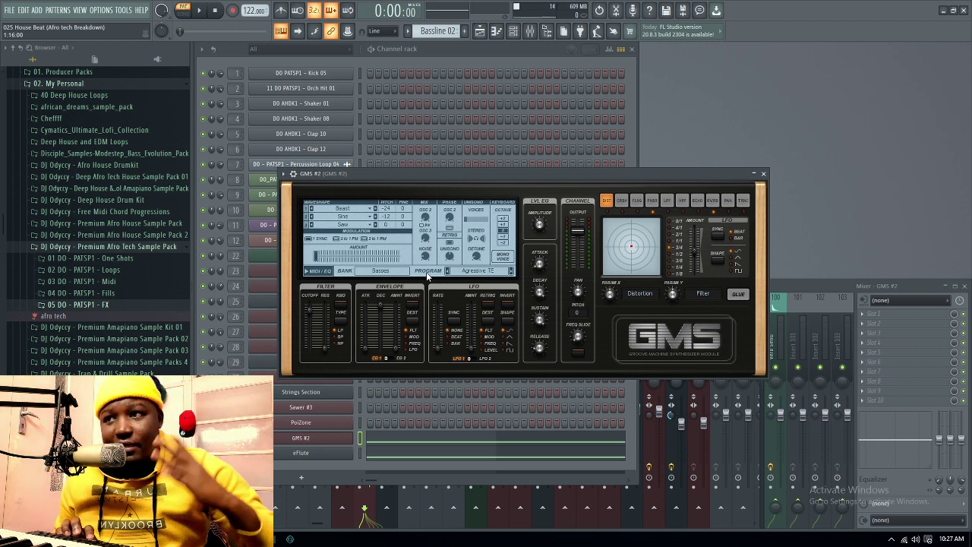
key("space")
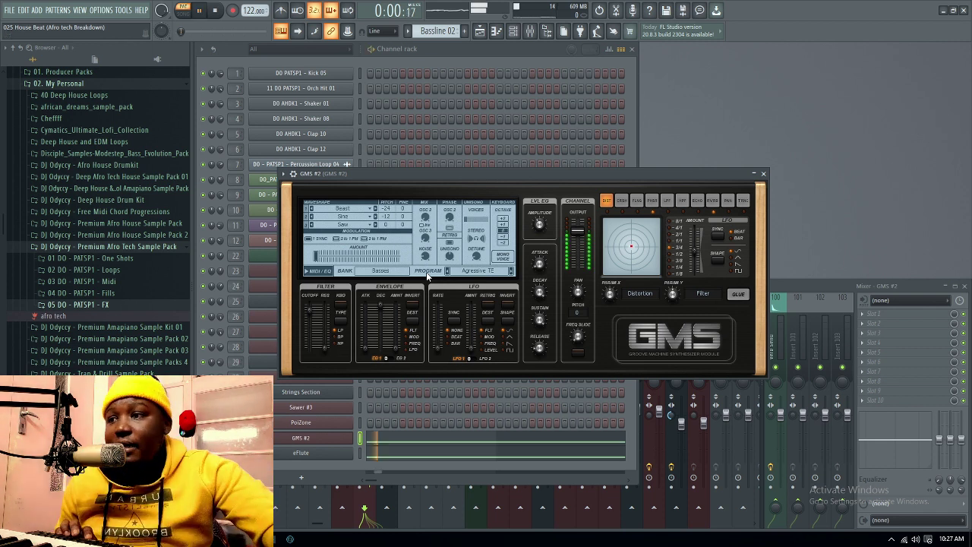
key("space")
left_click(764, 174)
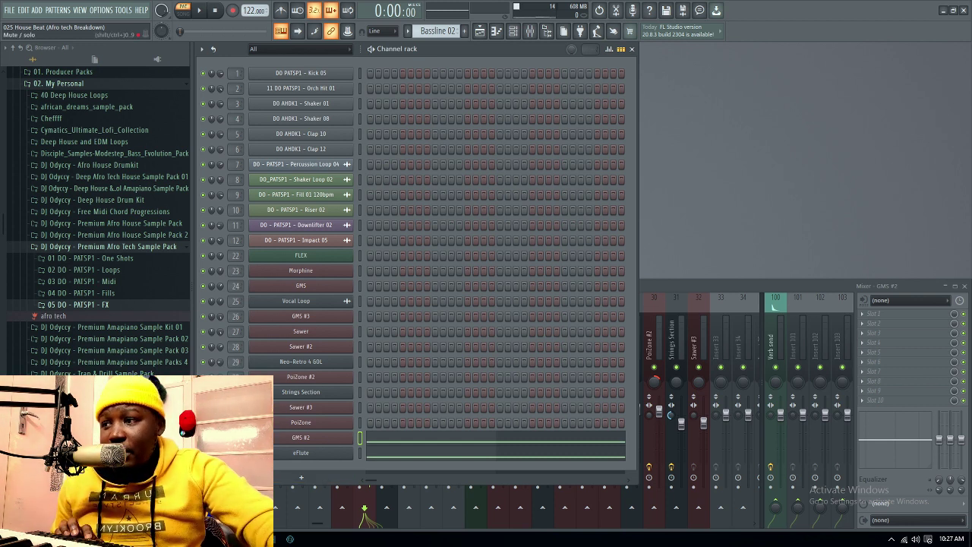
key("space")
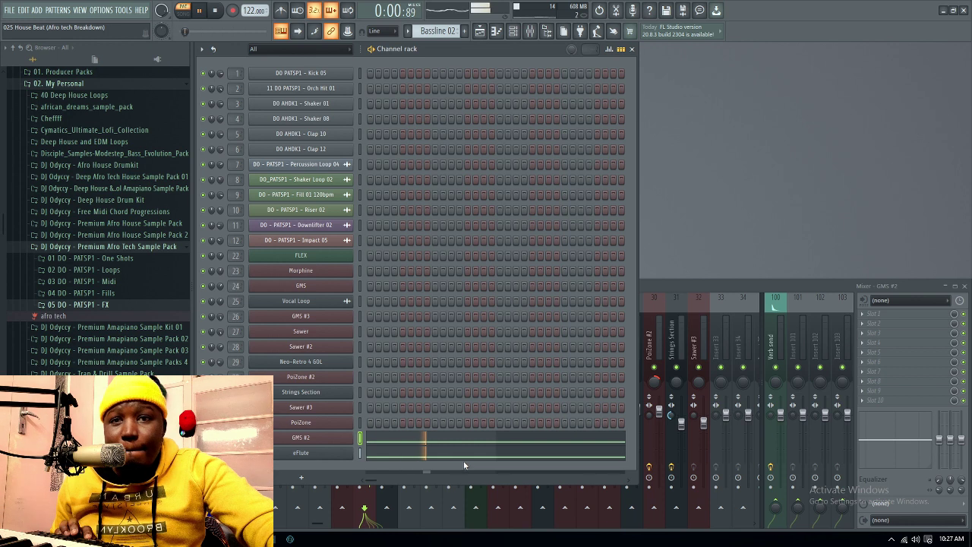
Return to the playlist and play the synth and Bassline 02 tracks in song mode
left_click(480, 32)
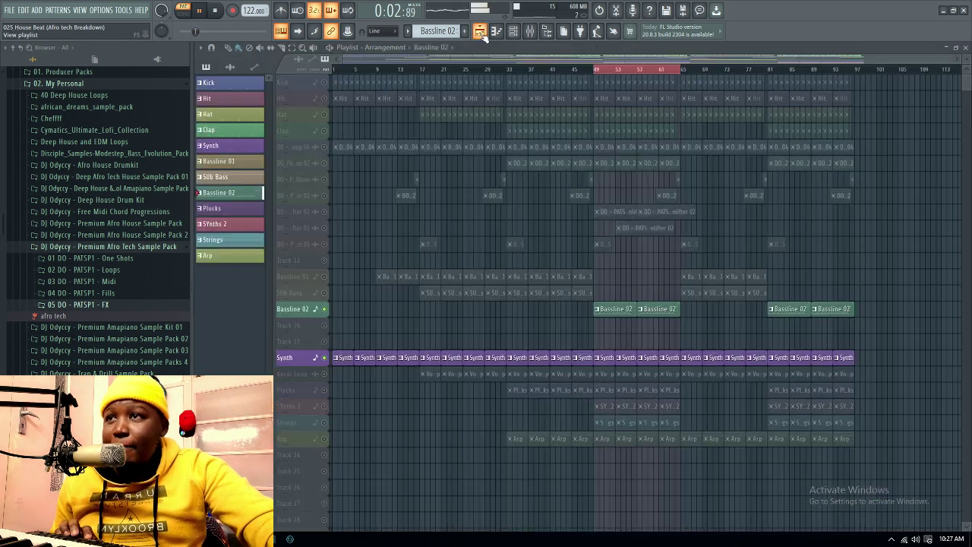
key("space")
left_click(184, 15)
key("space")
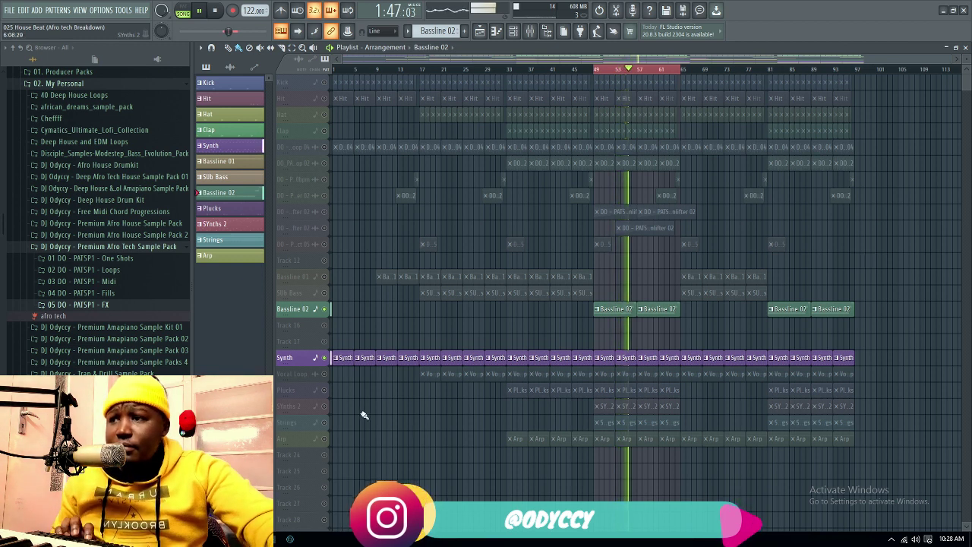
Unmute the Vocal Loop track in the playlist, listen to it and open the Vocal Loop sample's channel settings
left_click(324, 374)
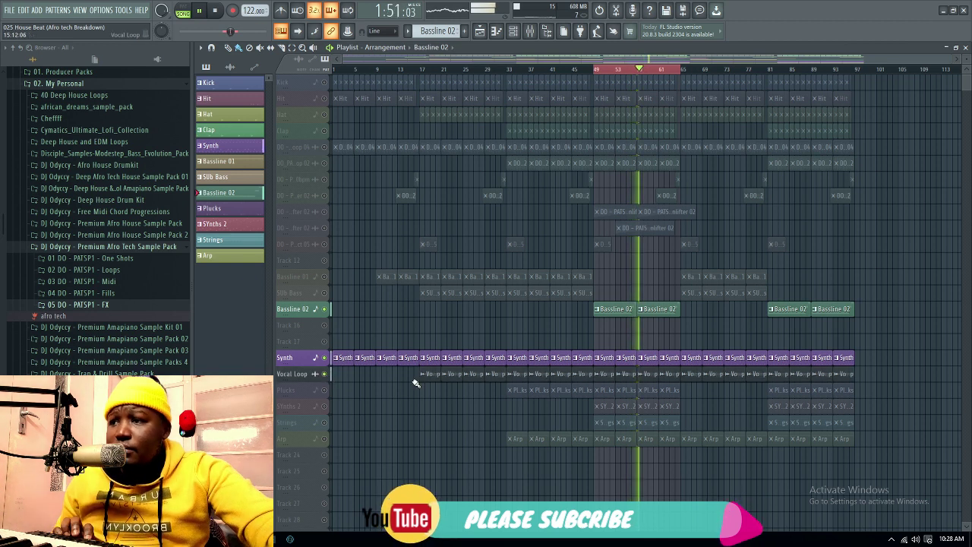
left_click(644, 375)
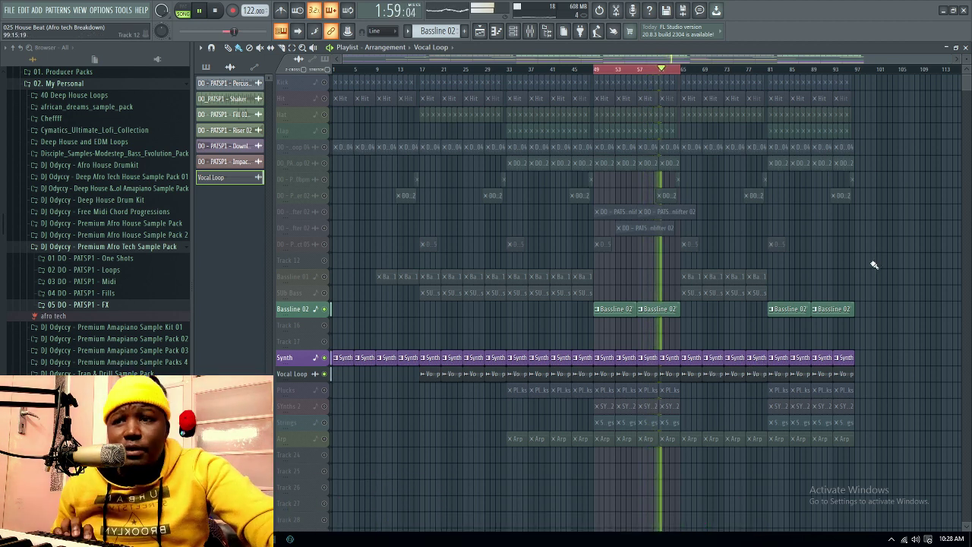
key("space")
double_click(645, 377)
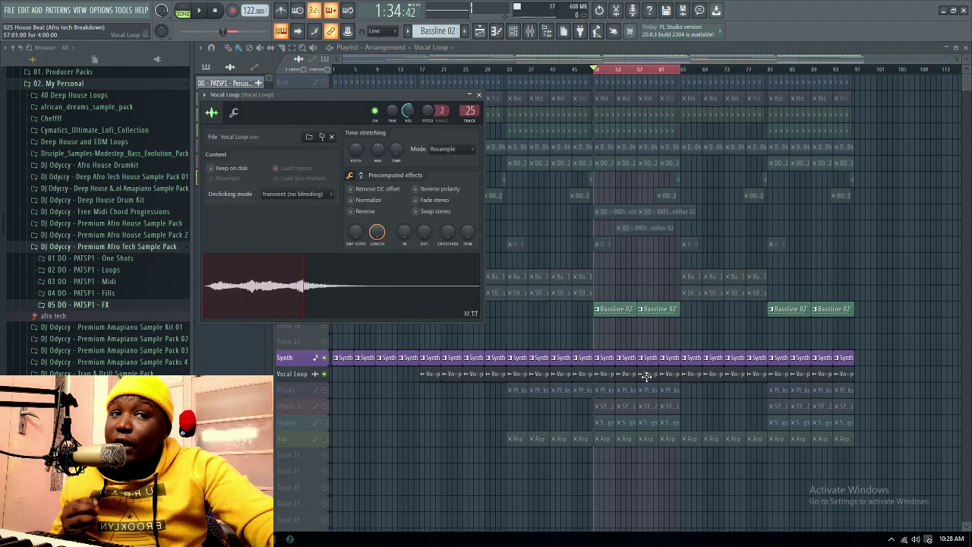
left_click_drag(337, 95, 500, 101)
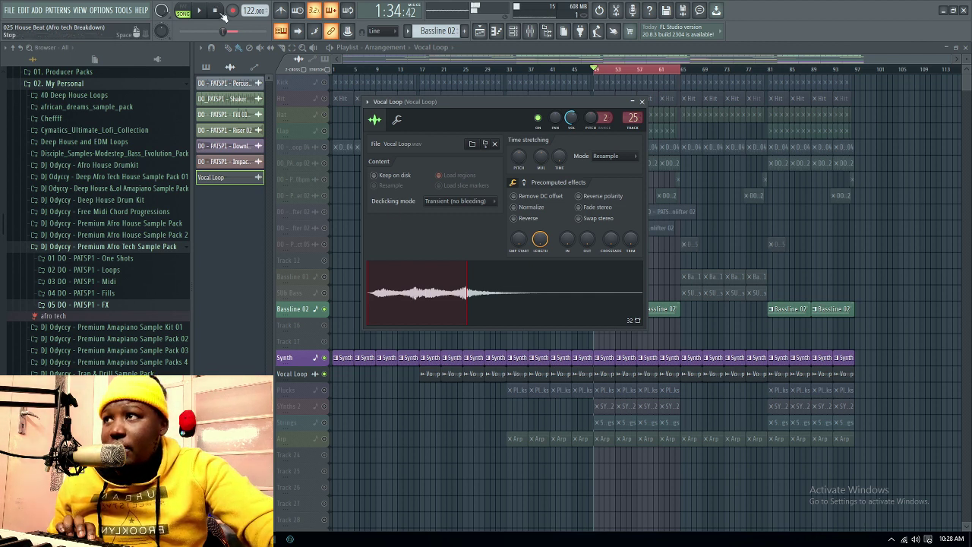
Close the Vocal Loop settings, unmute the Plucks track in the playlist and play it with the other active layers
left_click(642, 102)
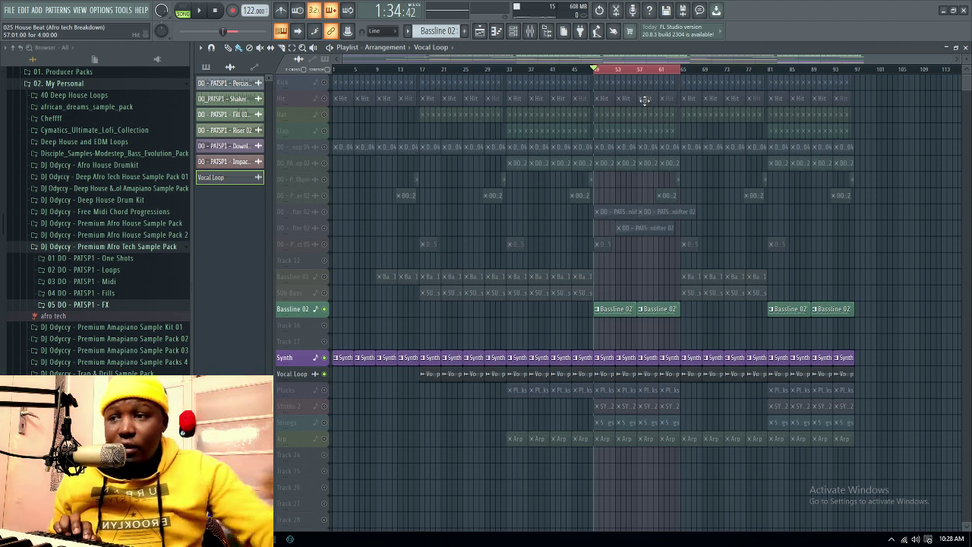
left_click(325, 390)
key("space")
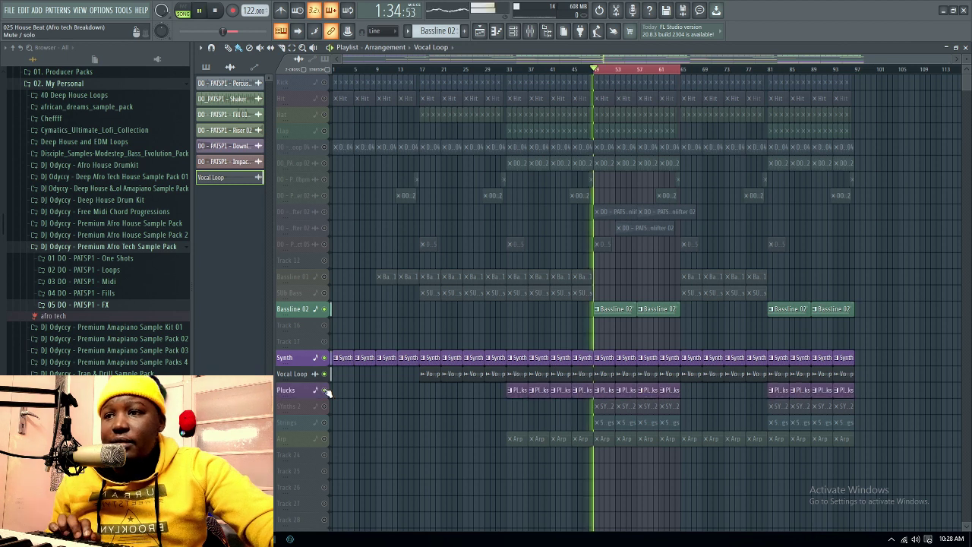
left_click(605, 394)
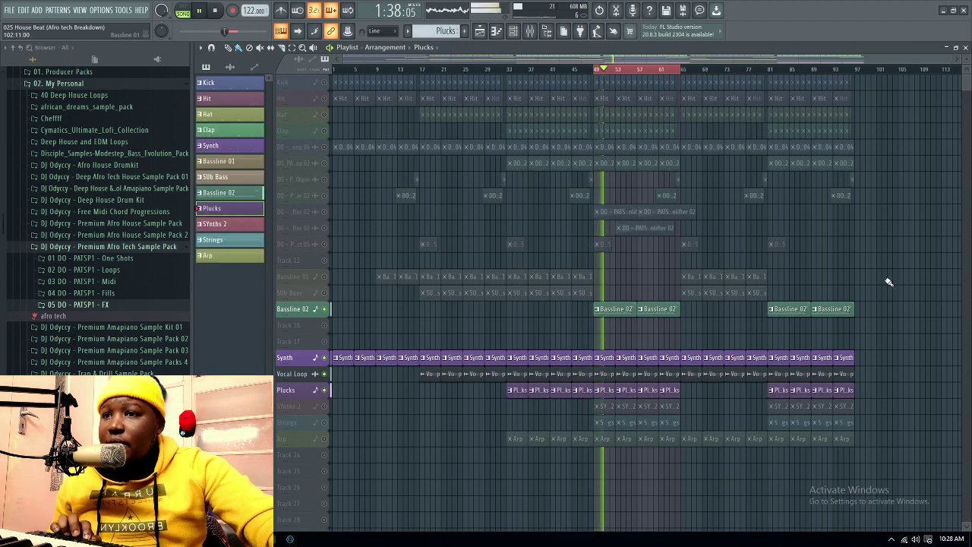
key("space")
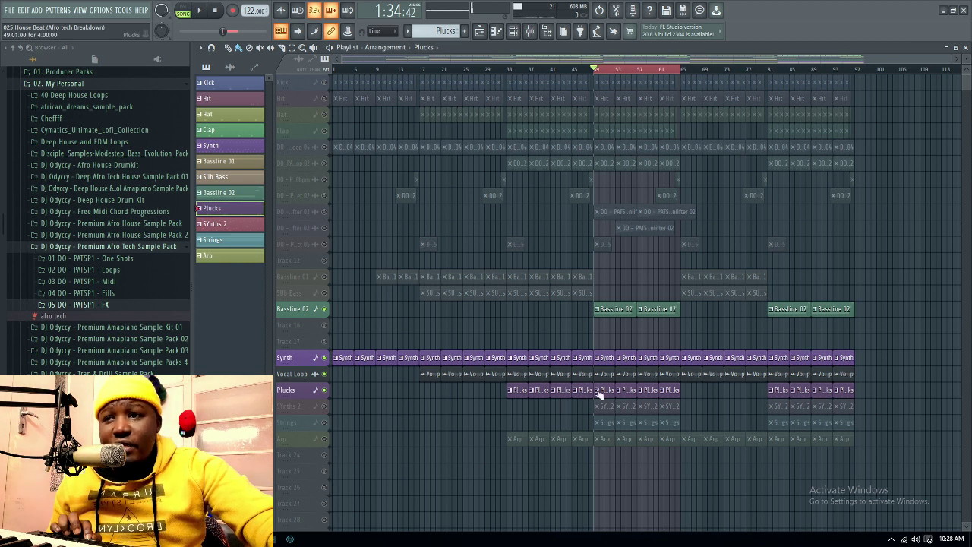
Play the Plucks pattern in pattern mode with Sawer and Sawer #2 muted, and inspect the GMS #3 preset
left_click(966, 47)
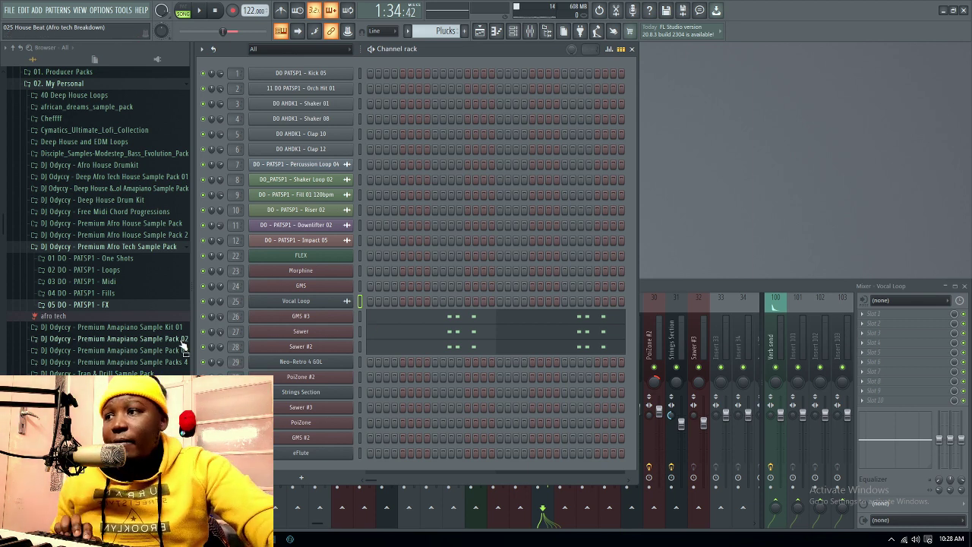
left_click(189, 12)
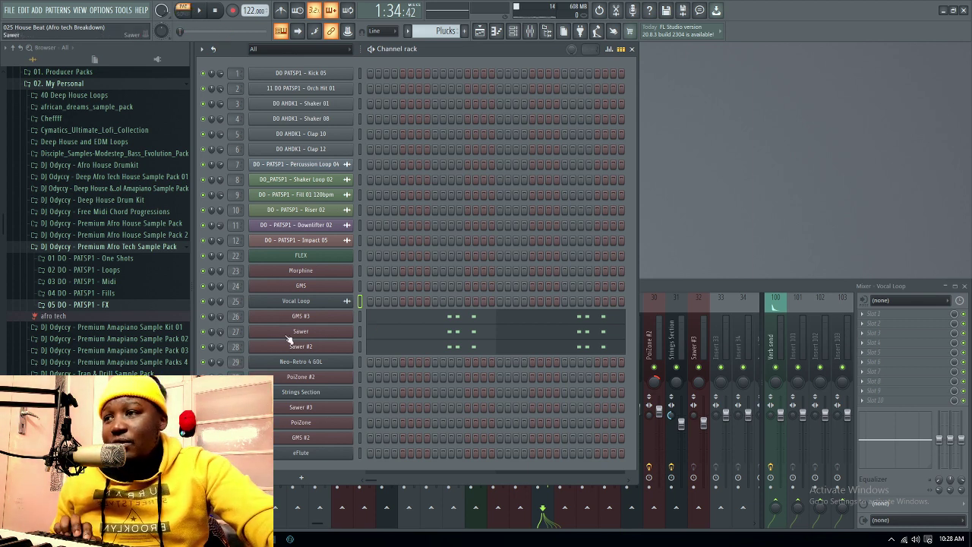
left_click(205, 332)
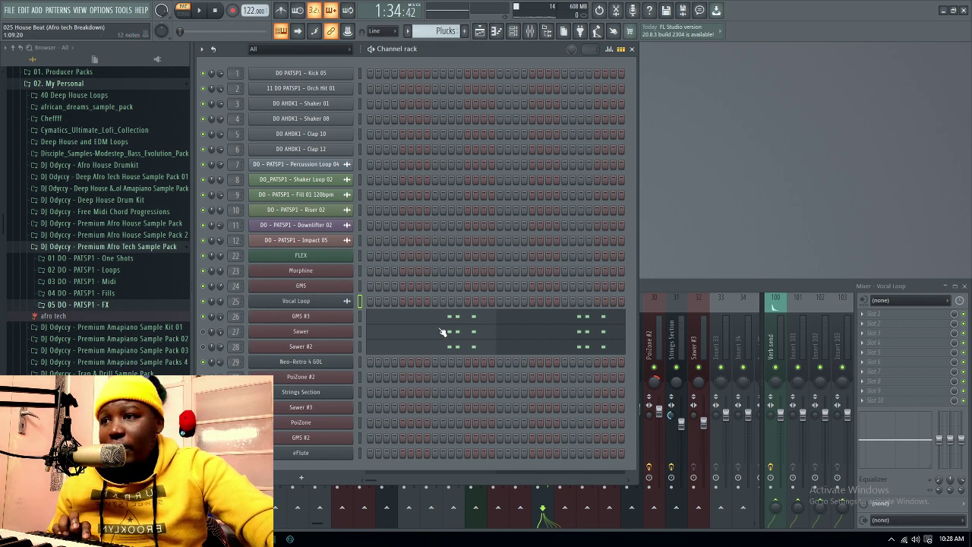
key("space")
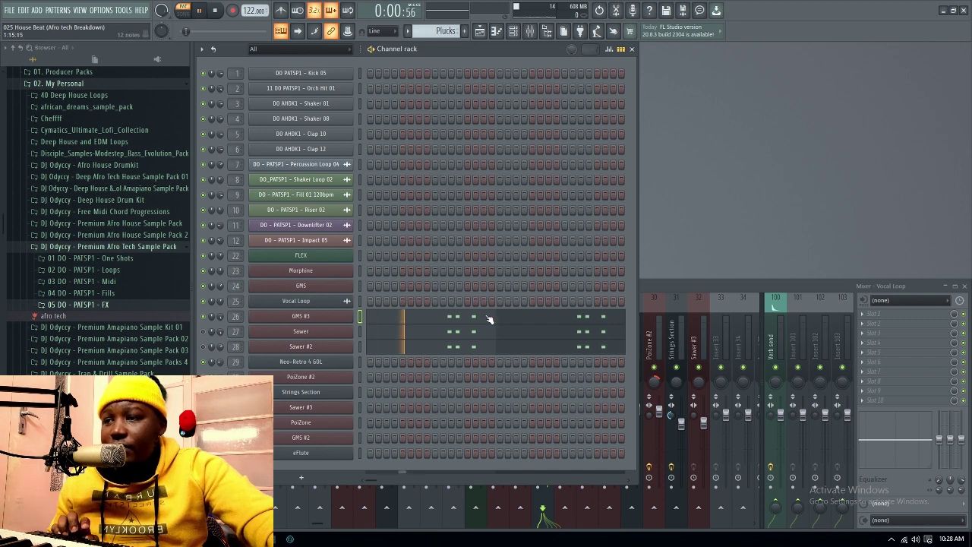
left_click(339, 319)
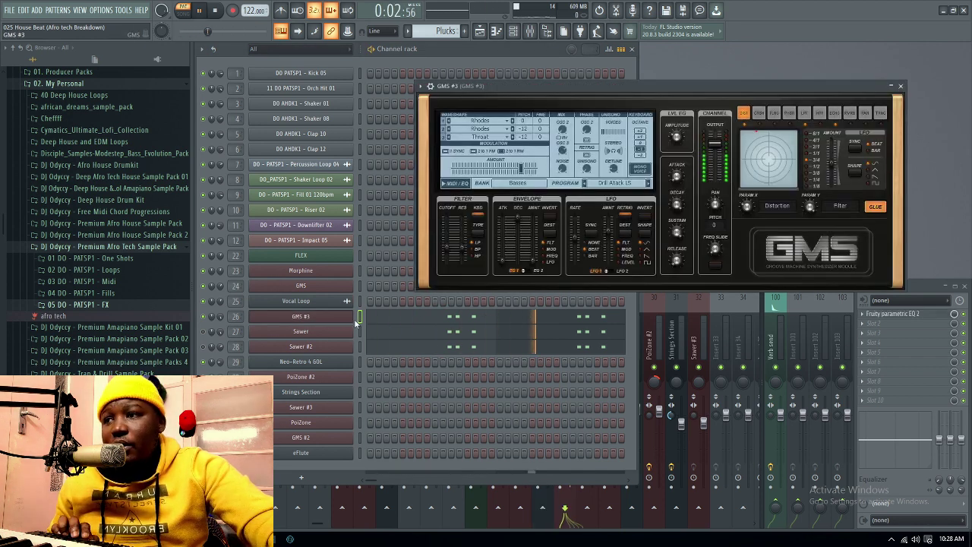
key("space")
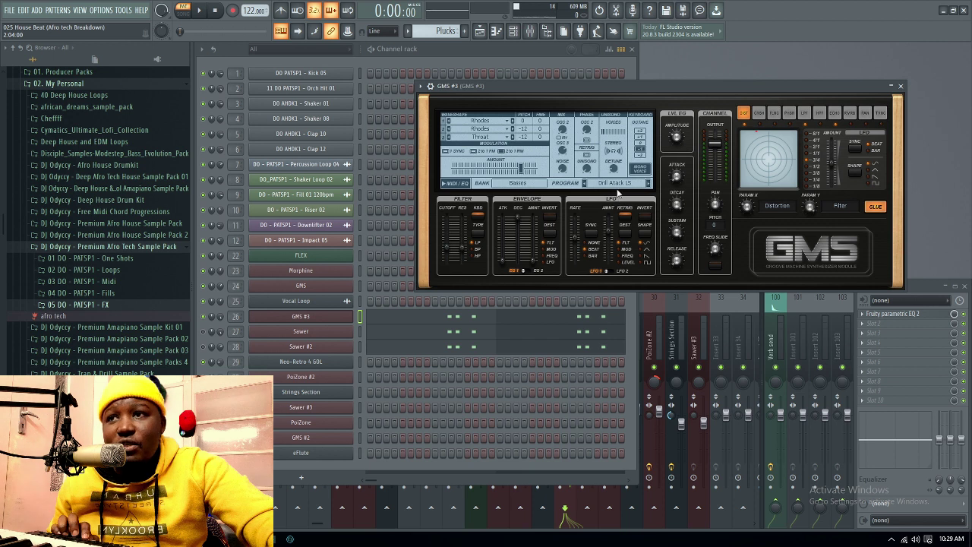
left_click(901, 86)
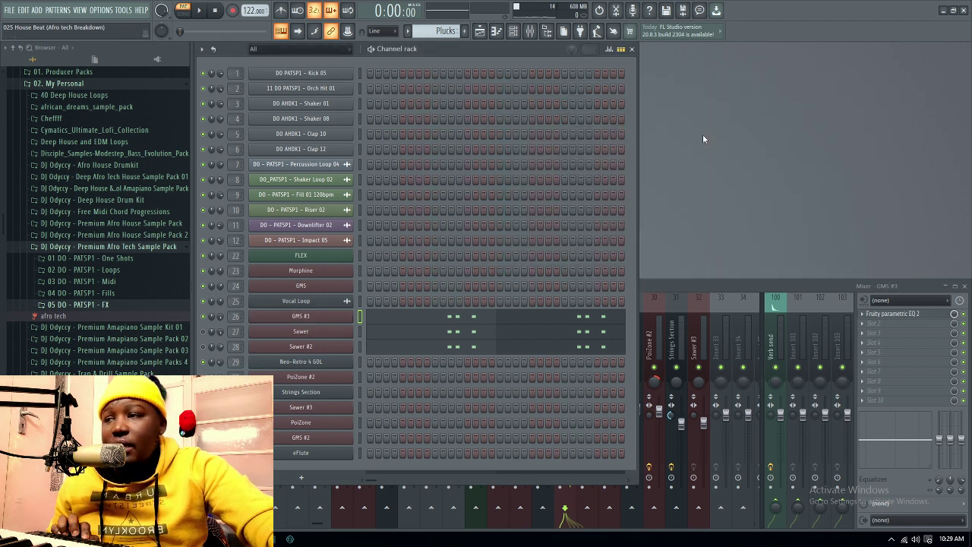
Inspect the presets loaded in the Sawer and Sawer #2 channels
left_click(339, 335)
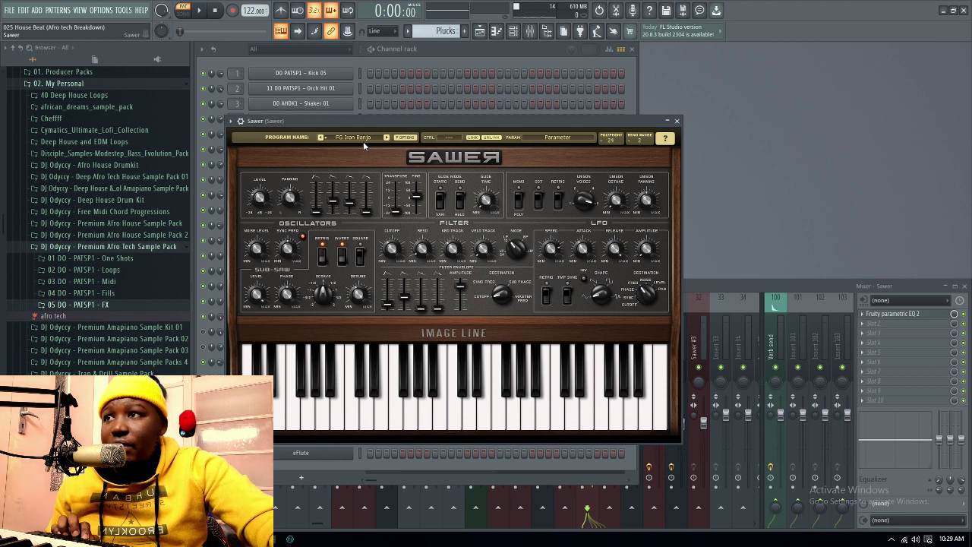
left_click(677, 121)
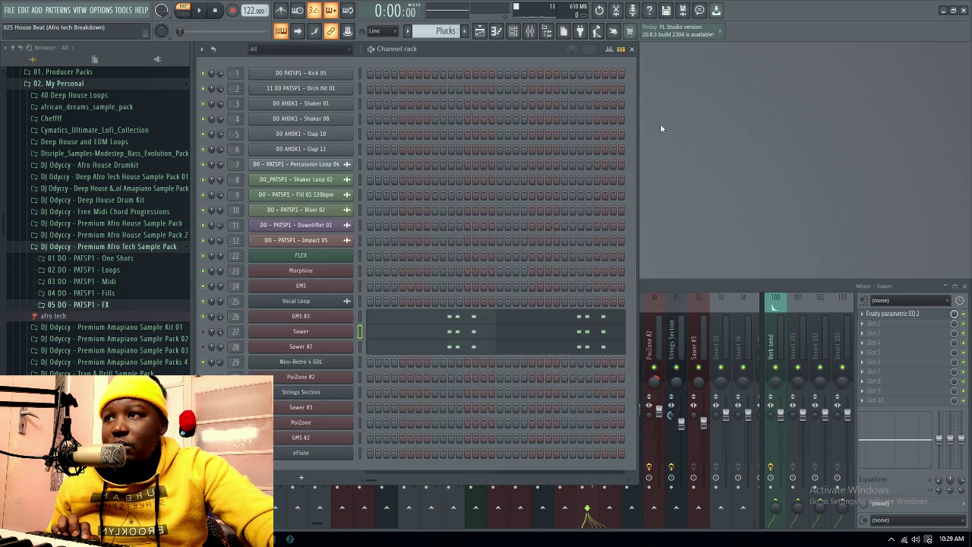
left_click(332, 349)
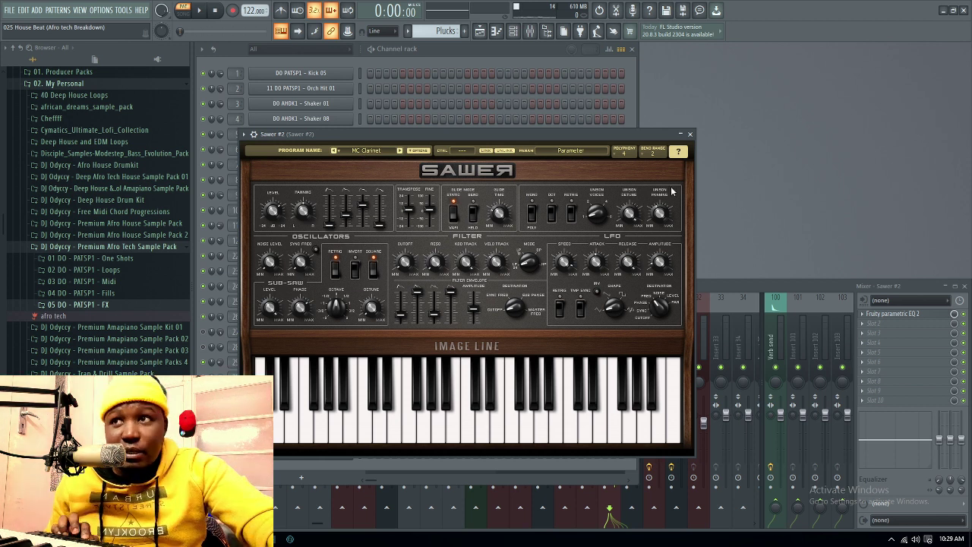
left_click(690, 133)
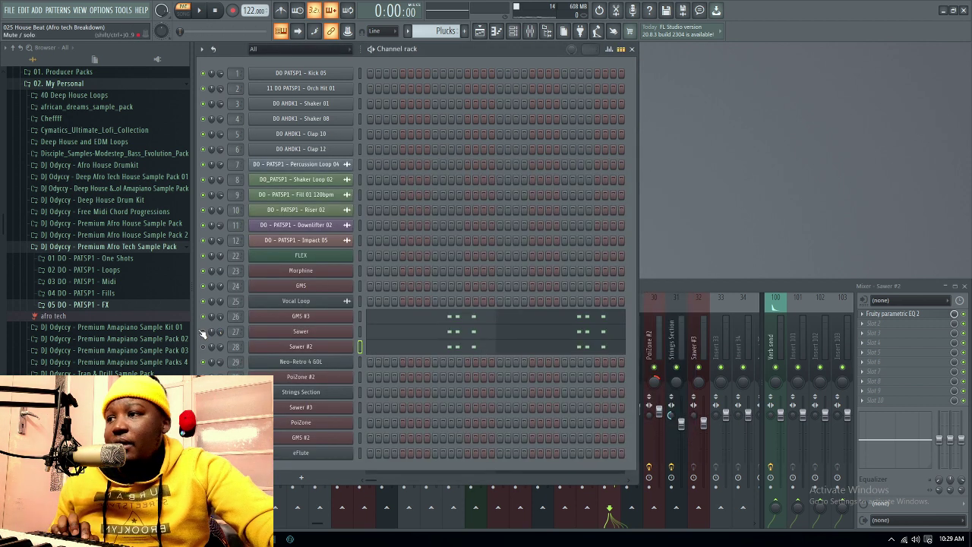
Audition the Sawer and Sawer #2 pluck layers in pattern mode and view the Sawer #2 notes in the piano roll
key("space")
key("space")
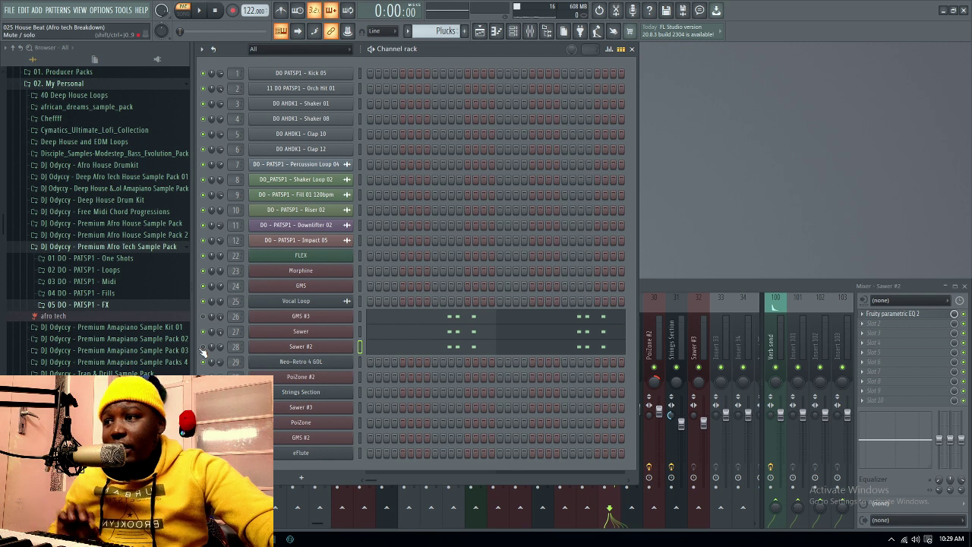
key("space")
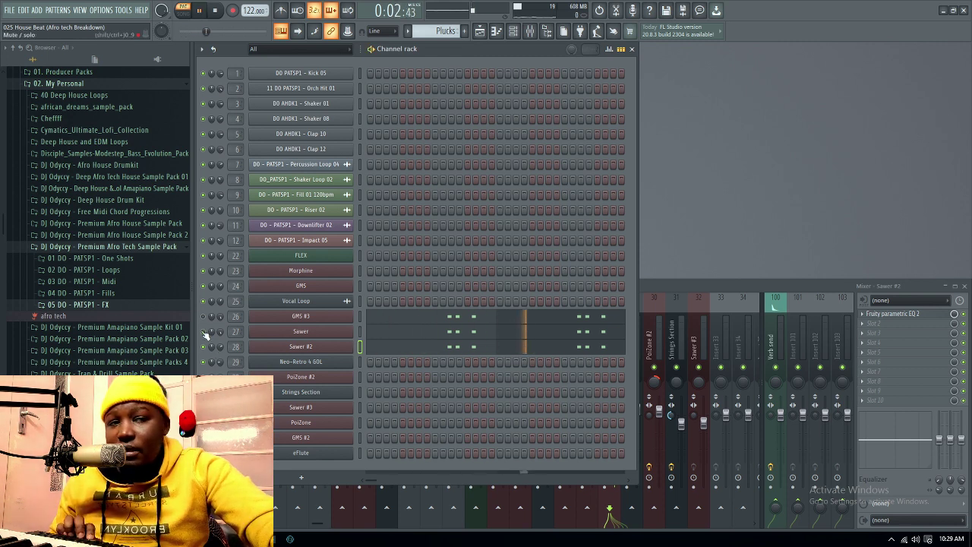
key("space")
left_click(451, 347)
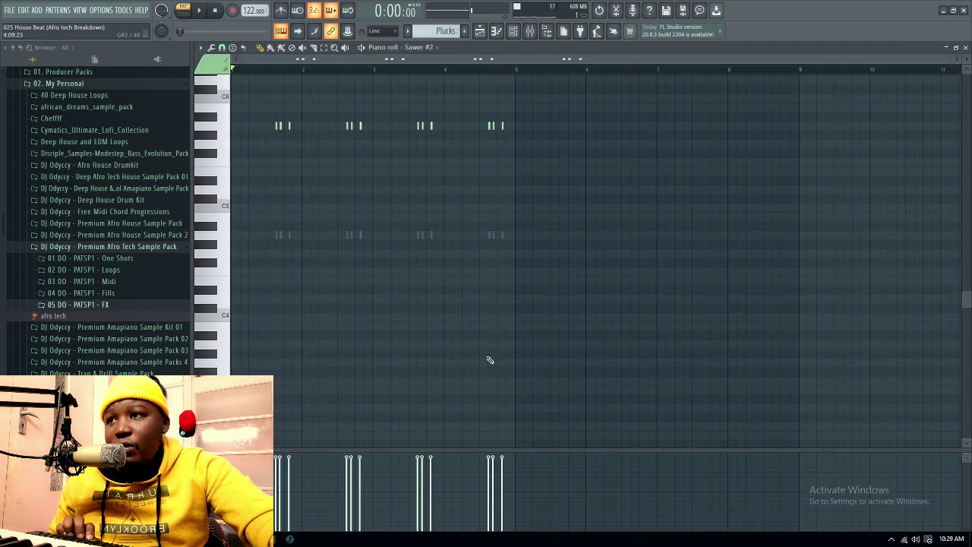
left_click(965, 48)
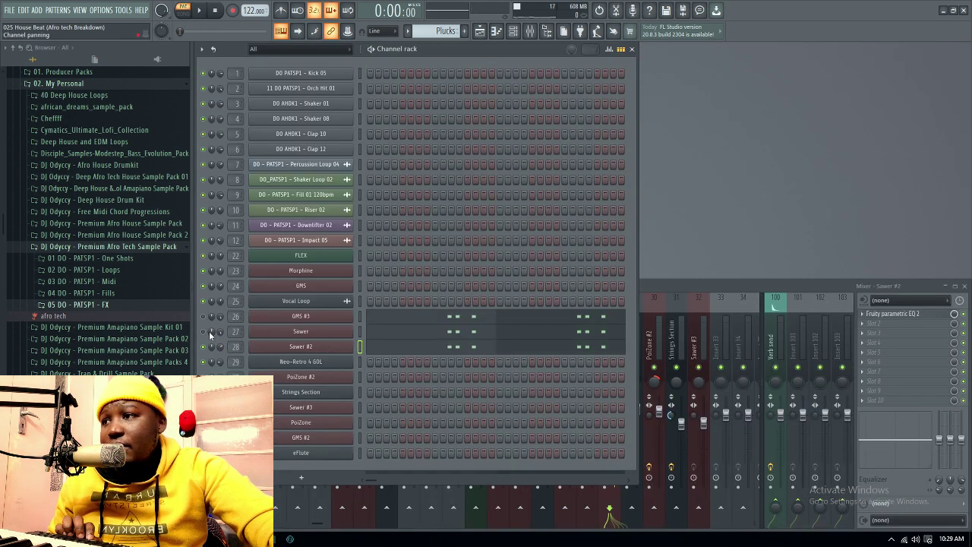
Play the Plucks pattern from the channel rack, and inspect the Fruity Parametric EQ 2 on the GMS #3 mixer track
key("space")
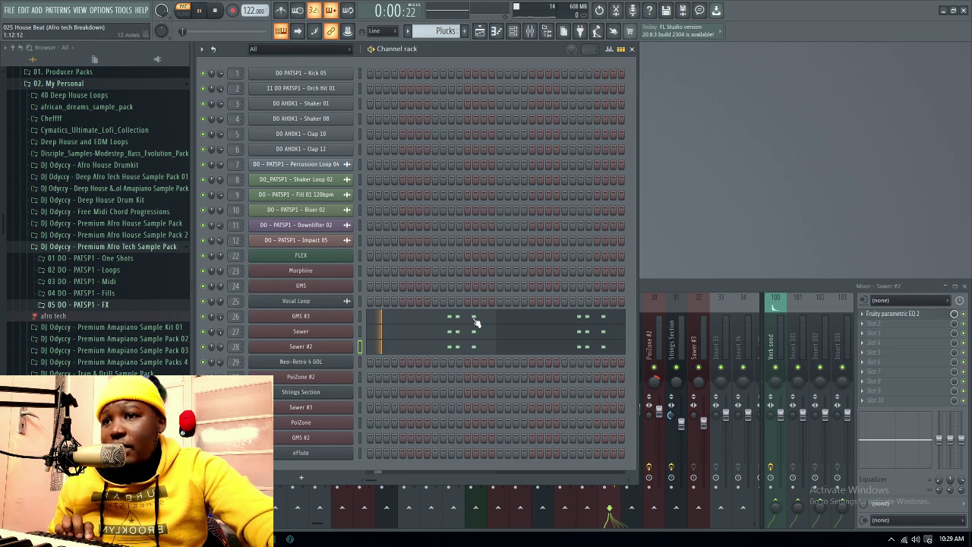
left_click(658, 289)
key("space")
left_click(568, 346)
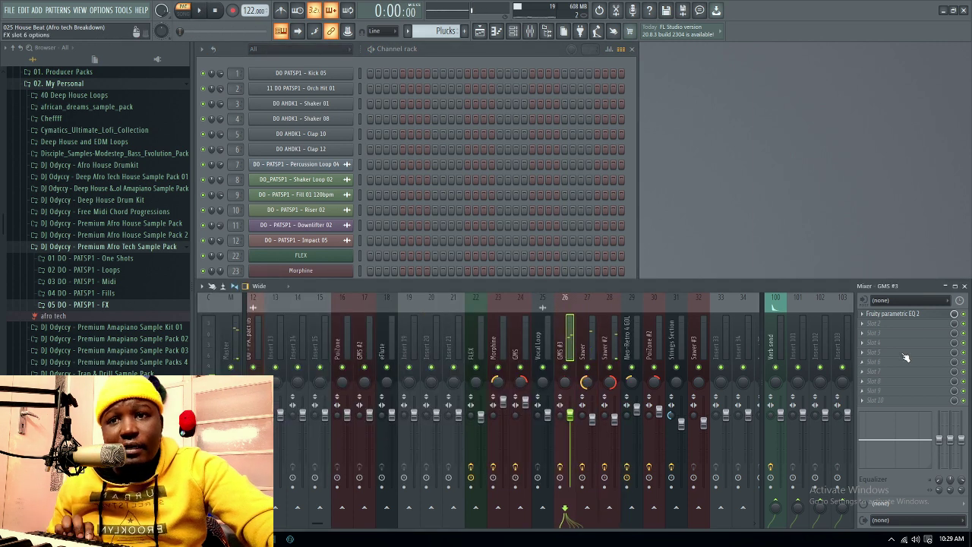
left_click(908, 315)
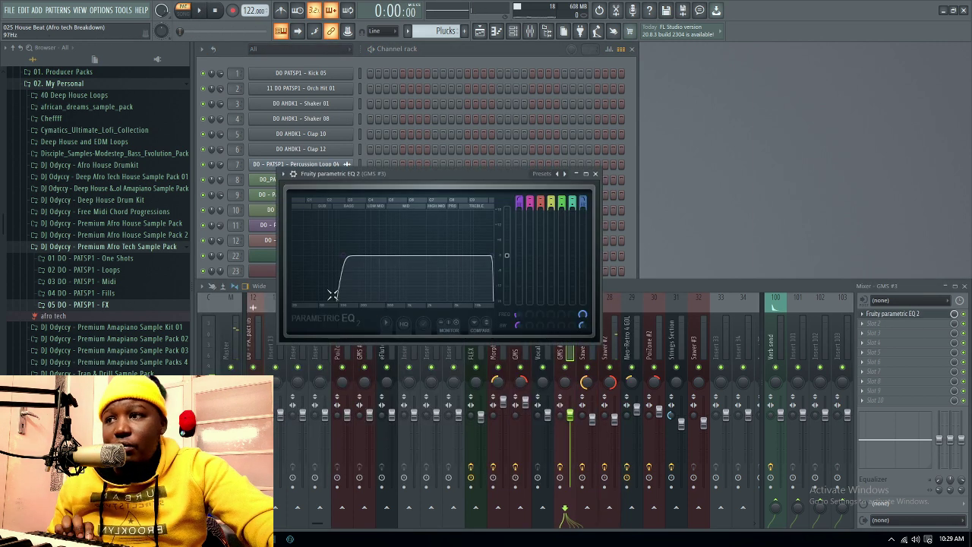
left_click(595, 174)
left_click(587, 337)
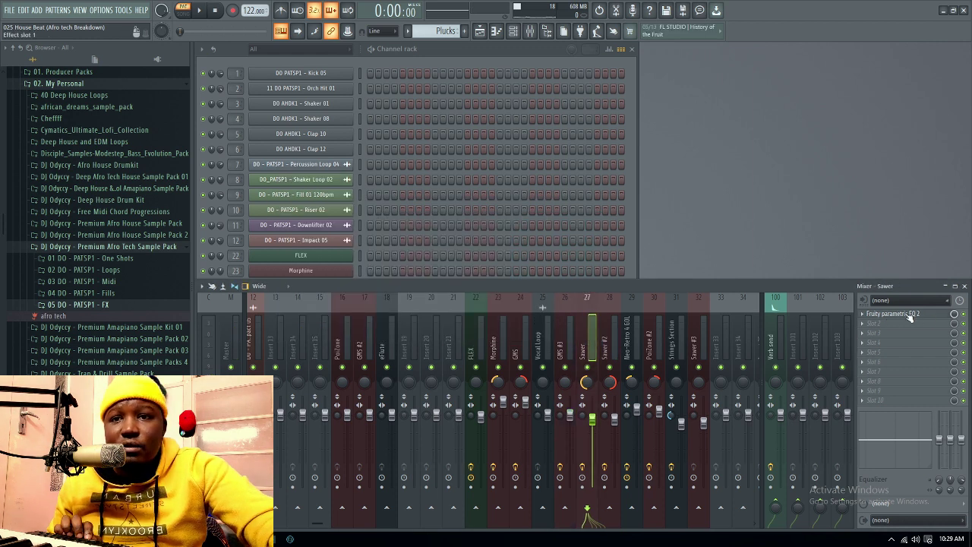
Switch back to song mode and play the looped playlist section with the Plucks layer included
left_click(183, 13)
left_click(198, 9)
left_click(479, 31)
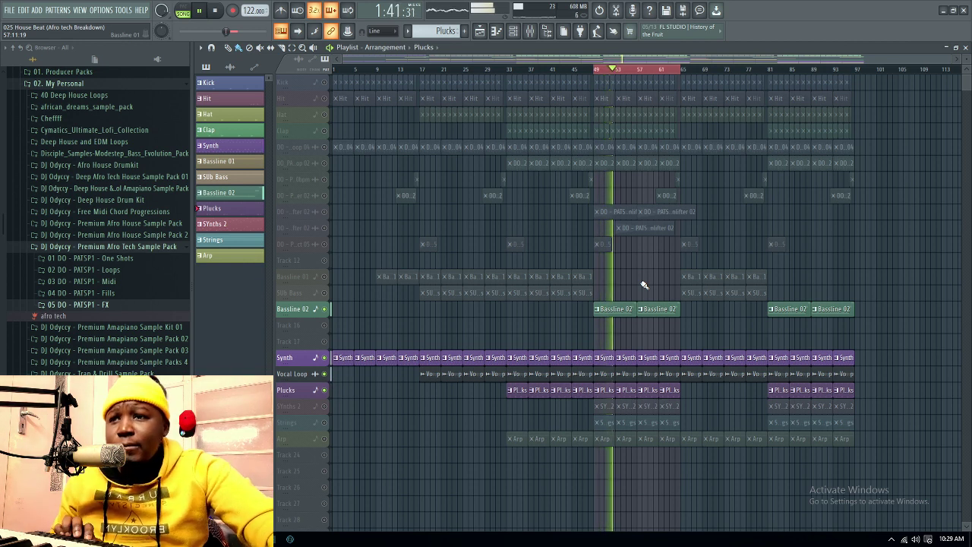
key("space")
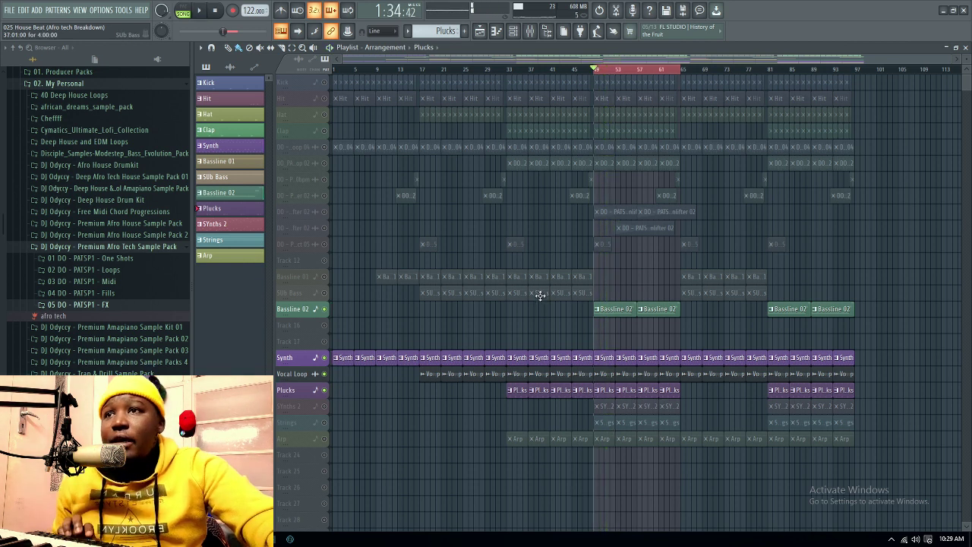
Unmute the Kick track, play it in the mix and show the kick channel's option to fill each 4 steps
left_click(325, 83)
key("space")
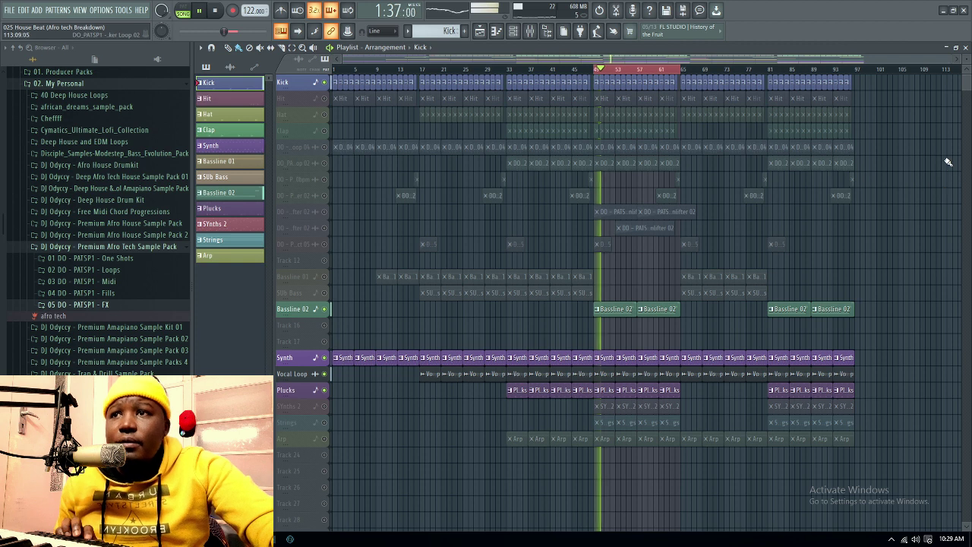
left_click(965, 48)
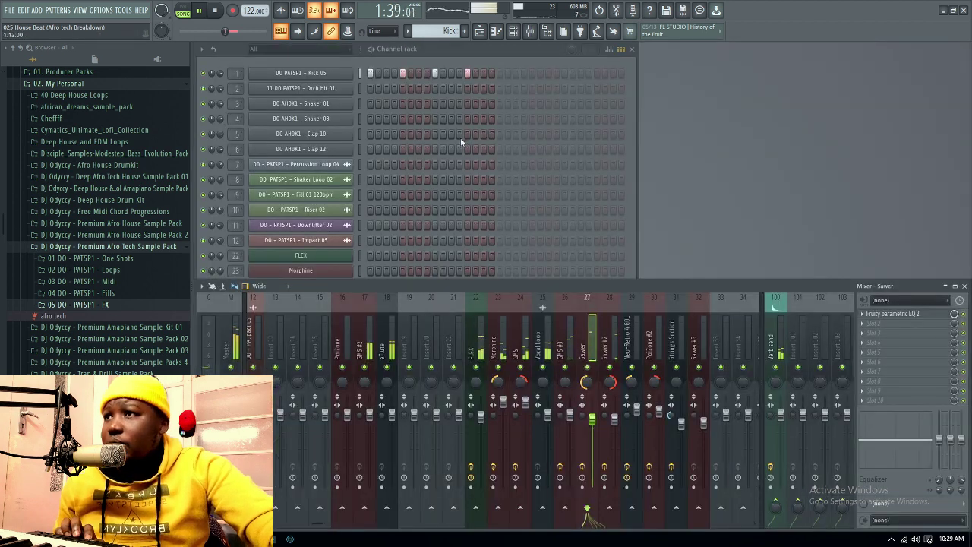
key("space")
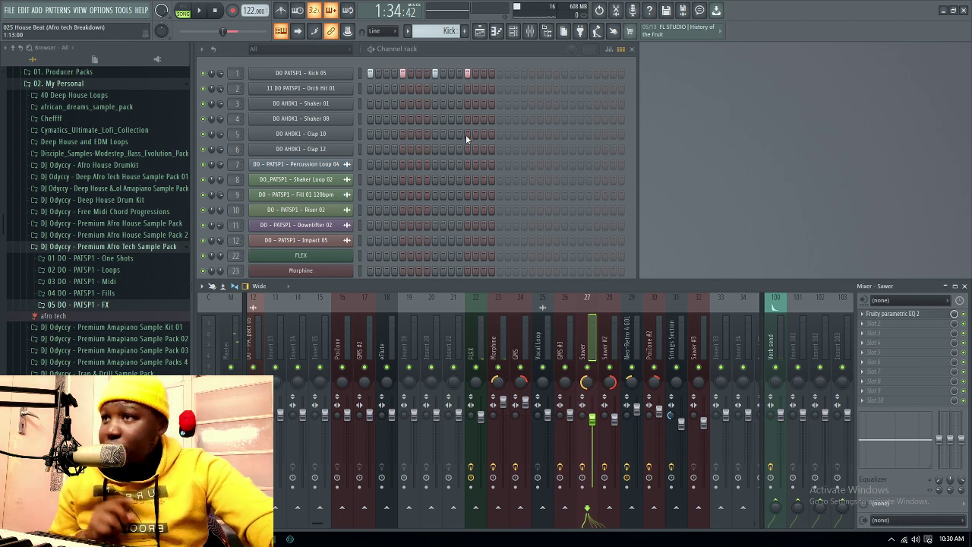
right_click(351, 73)
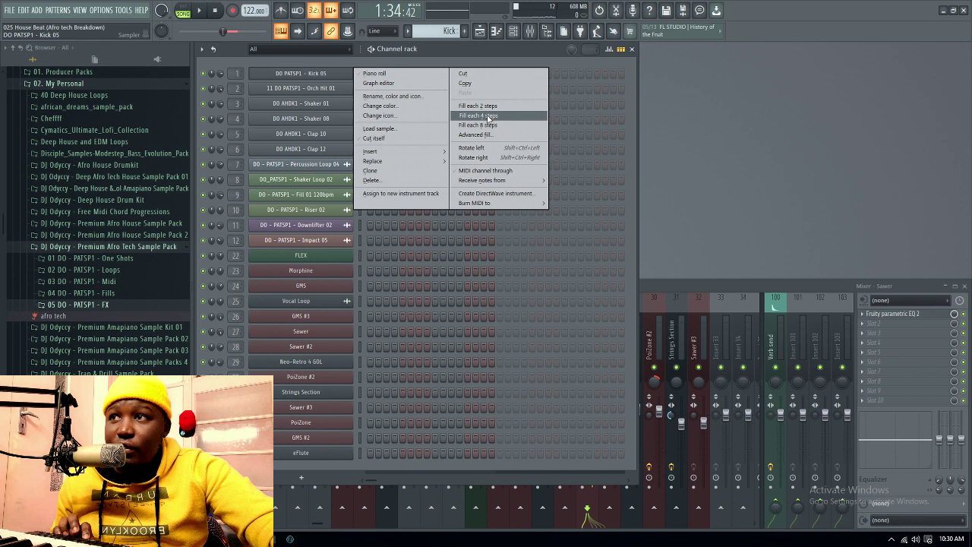
left_click(536, 48)
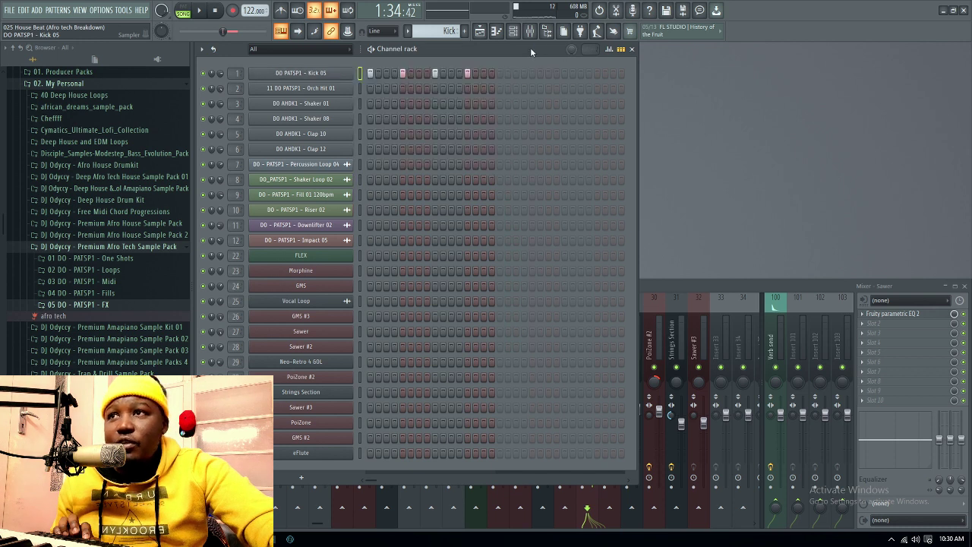
Return to the playlist, unmute the Hit track, select its pattern and play it with the kick and melodic layers
left_click(479, 30)
left_click(326, 100)
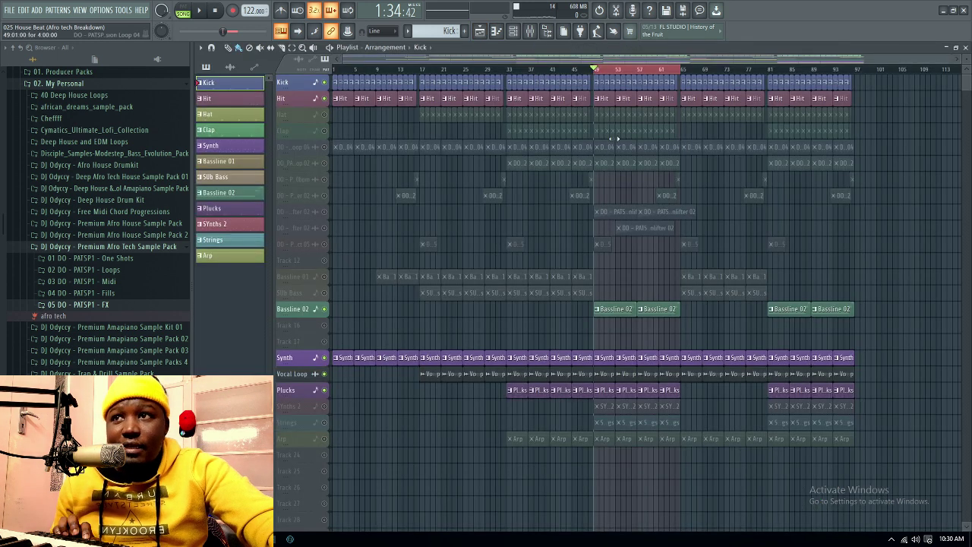
left_click(605, 101)
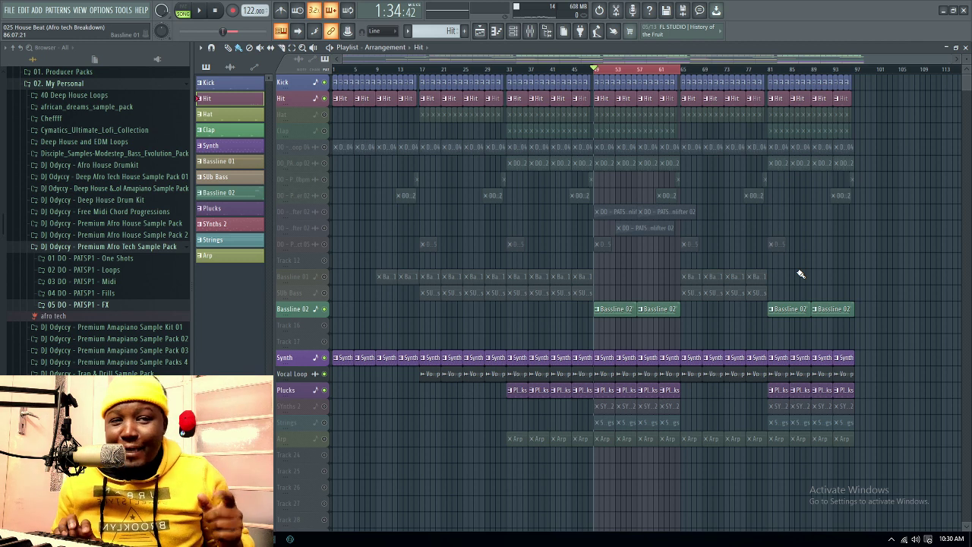
key("space")
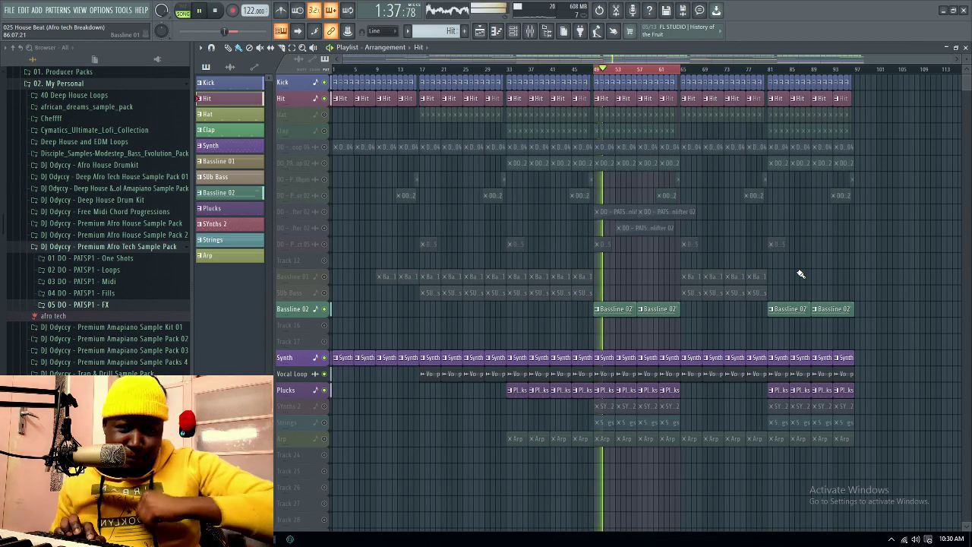
key("space")
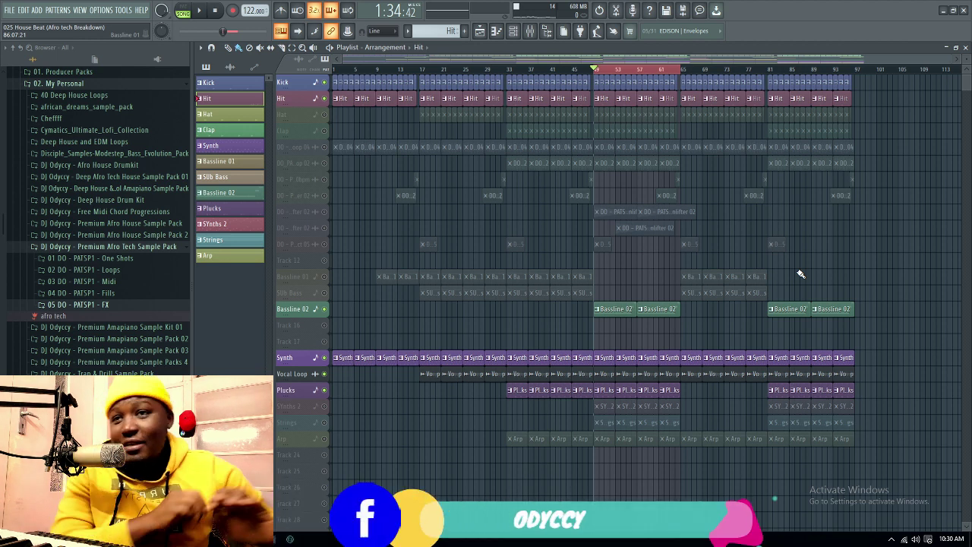
Unmute the Hat track, select its pattern, play it in the mix and show its shaker steps in the channel rack
left_click(324, 114)
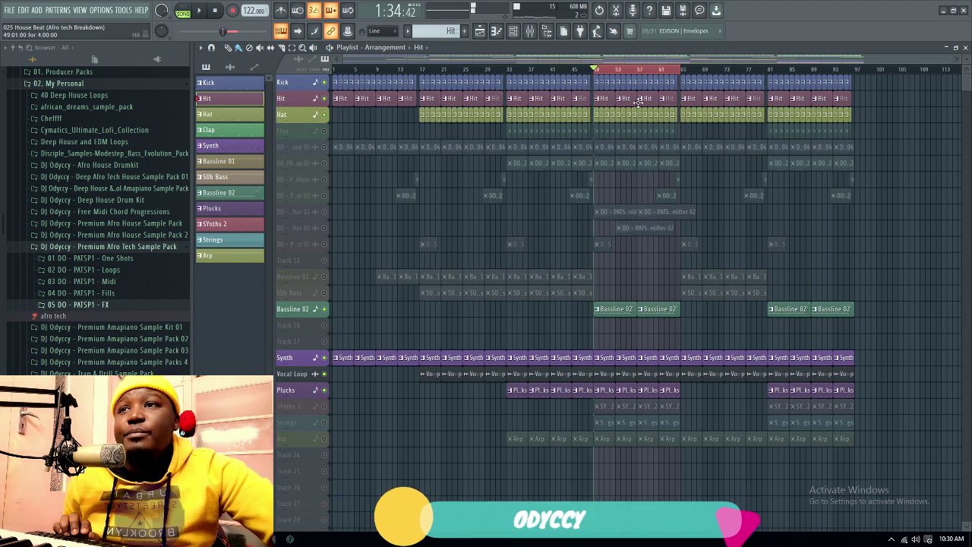
key("F5")
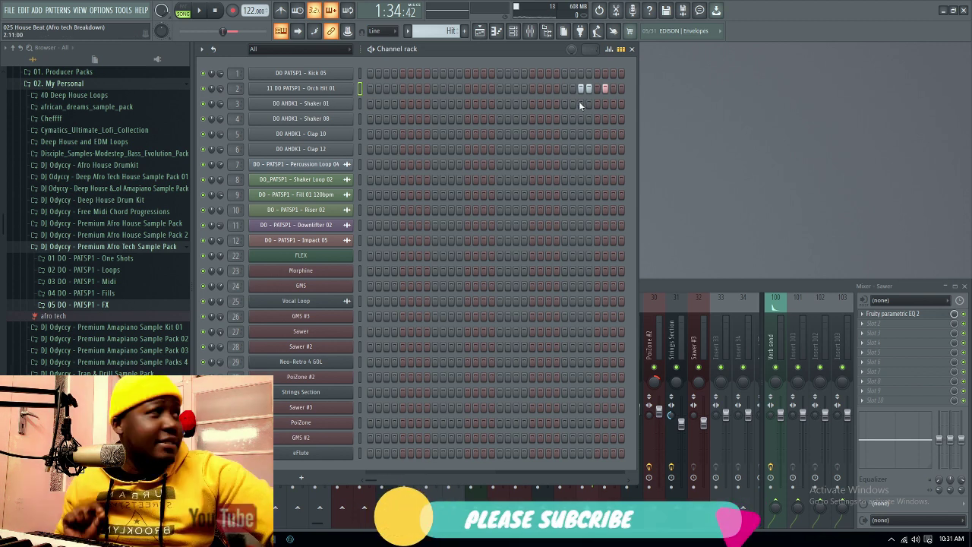
left_click(479, 30)
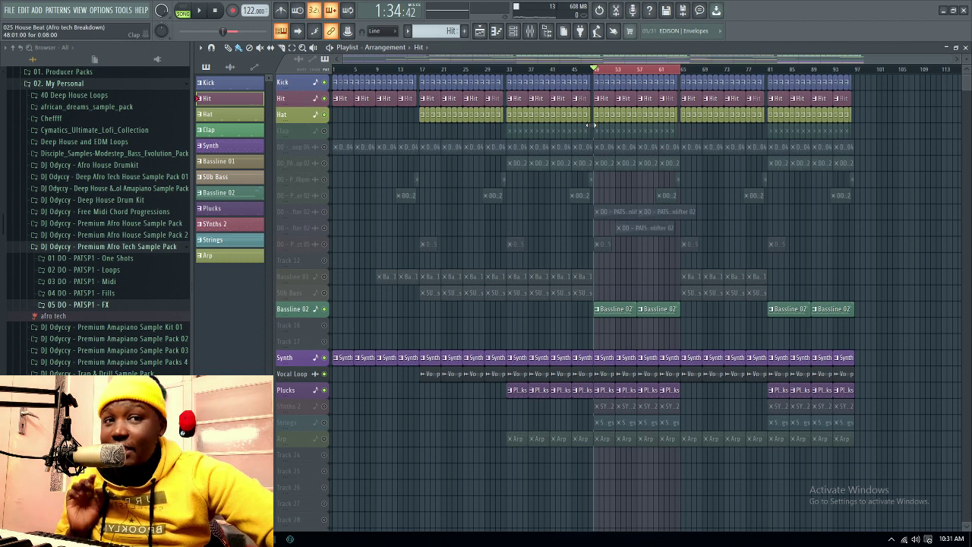
left_click(251, 114)
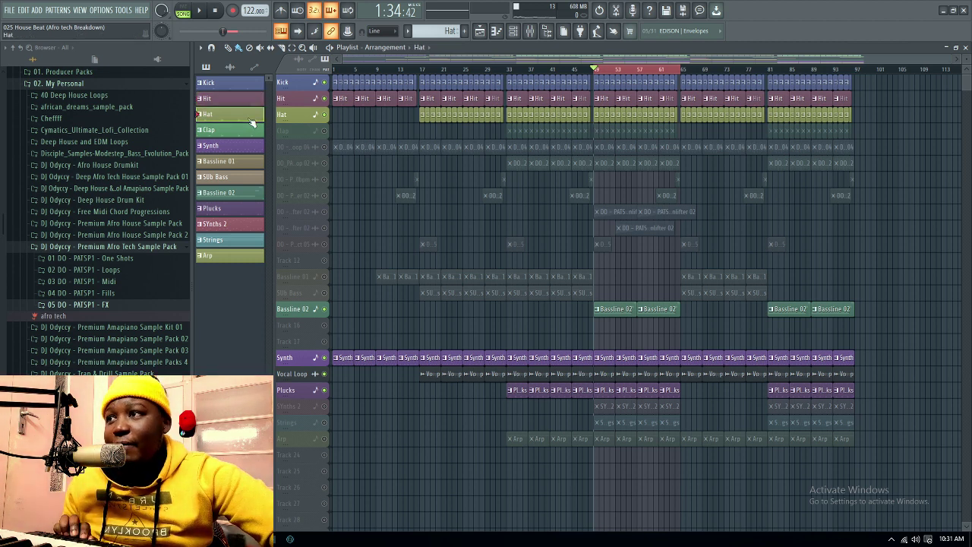
key("space")
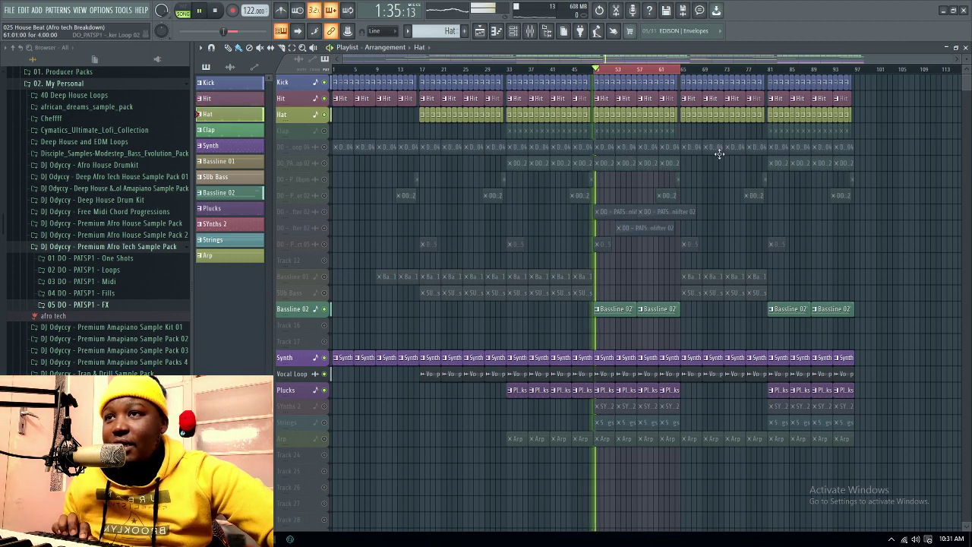
left_click(966, 47)
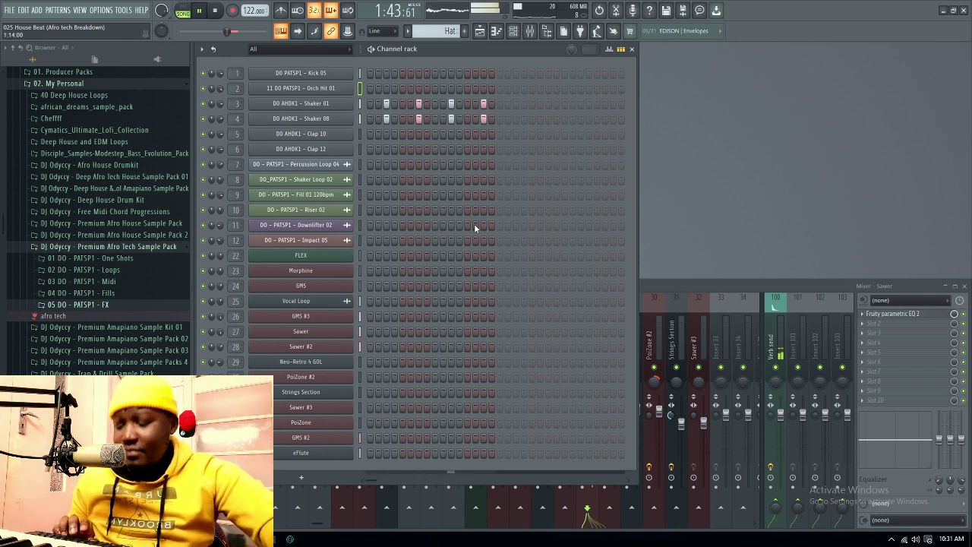
key("space")
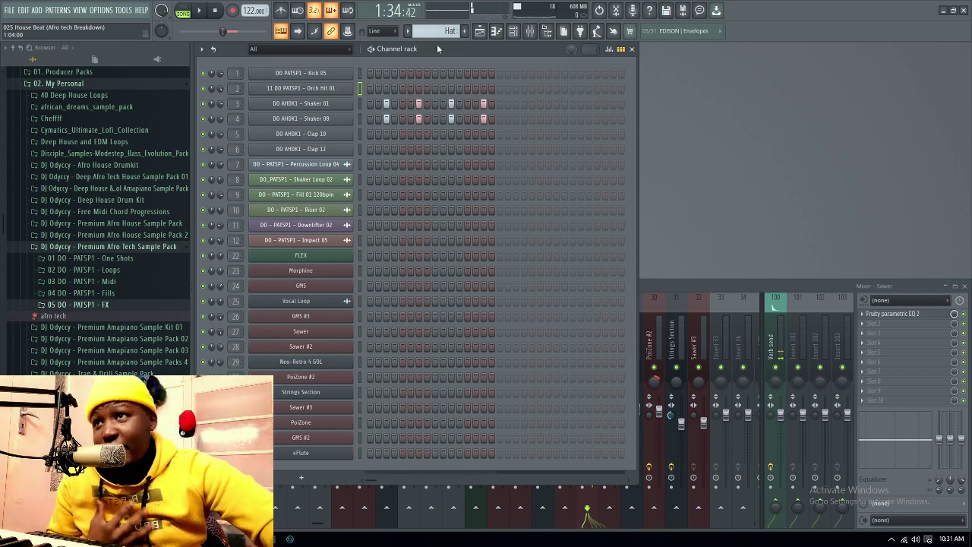
Return to the playlist, unmute the Clap track, play it in the mix and show the two clap channels' steps in the channel rack
left_click(479, 30)
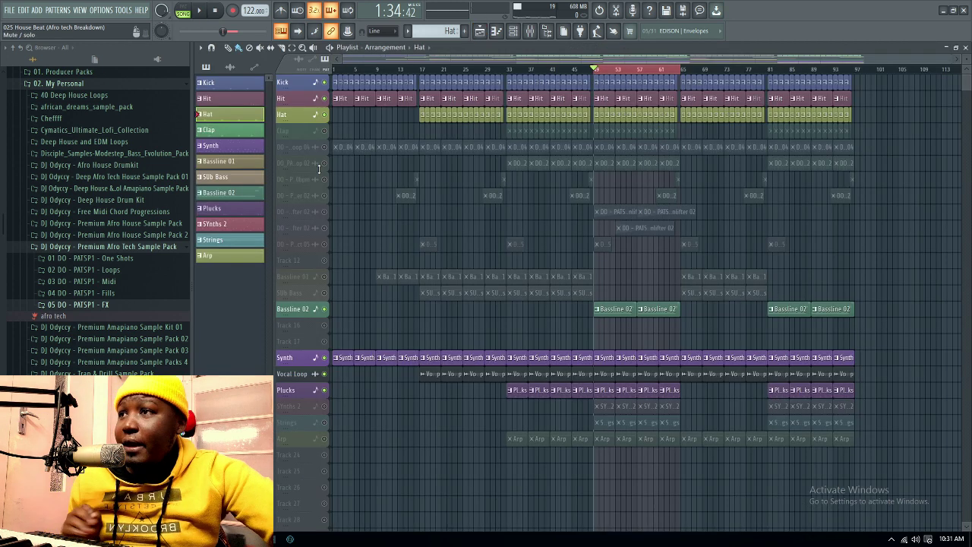
left_click(324, 131)
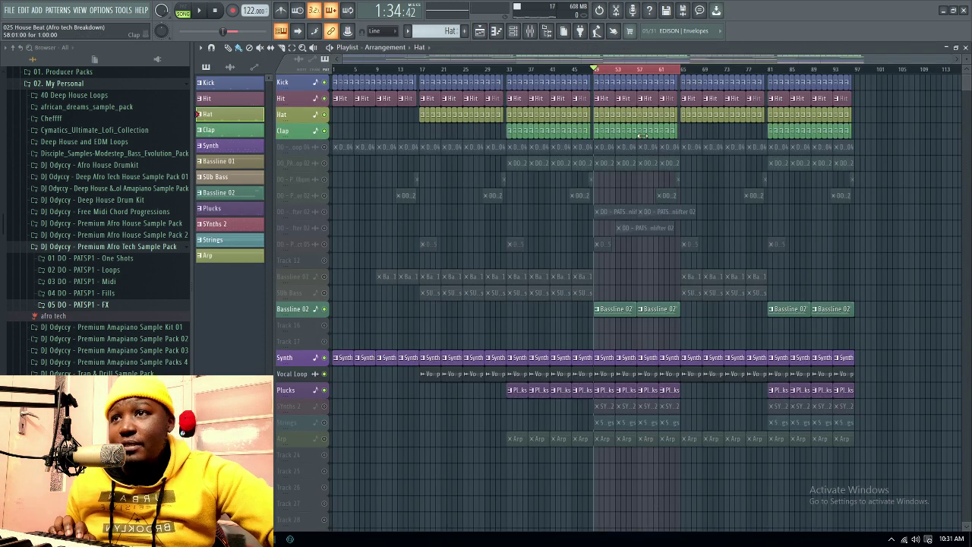
key("space")
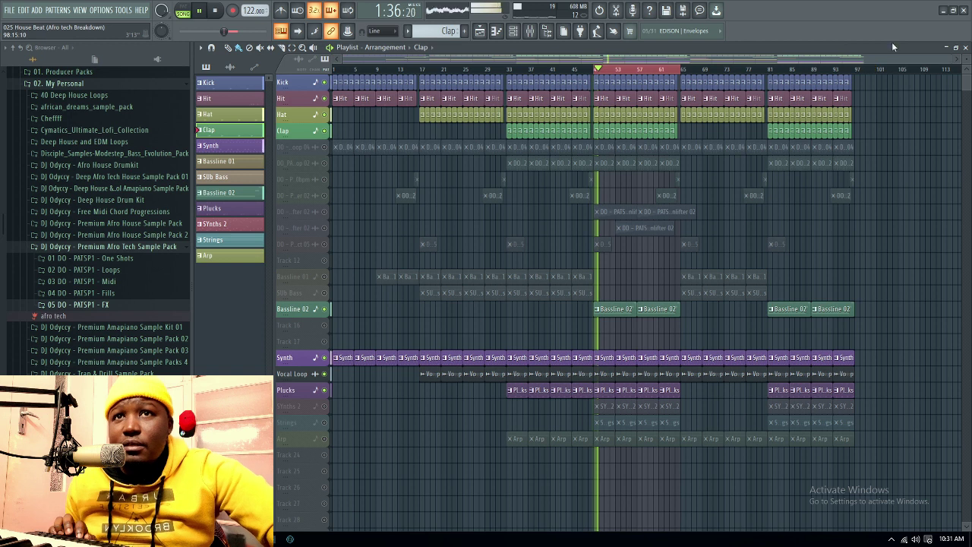
key("F5")
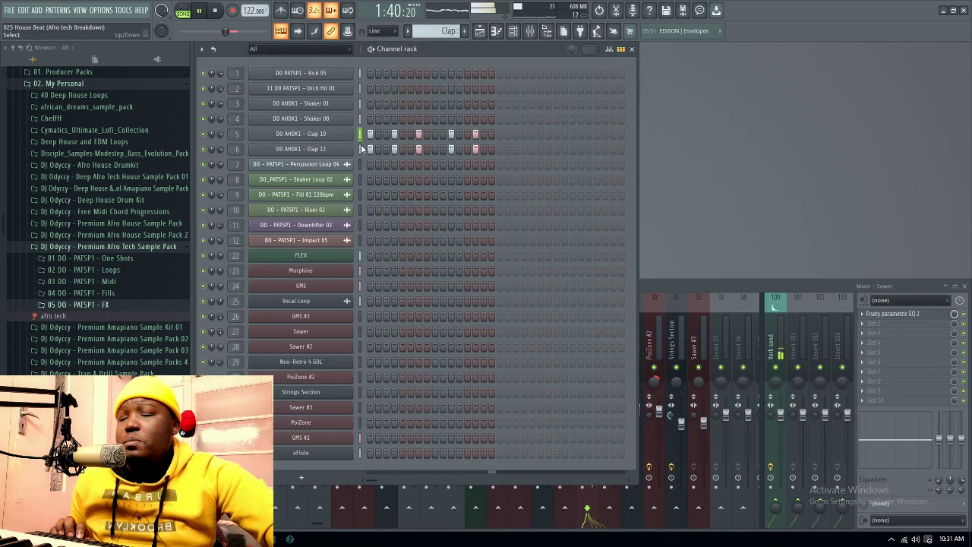
scroll(131, 338, "down", 1)
scroll(131, 338, "up", 5)
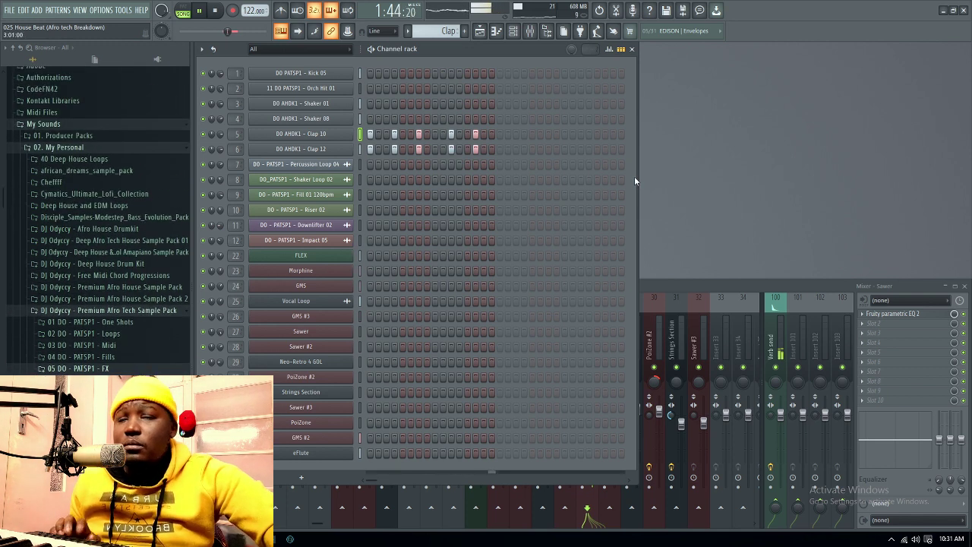
key("space")
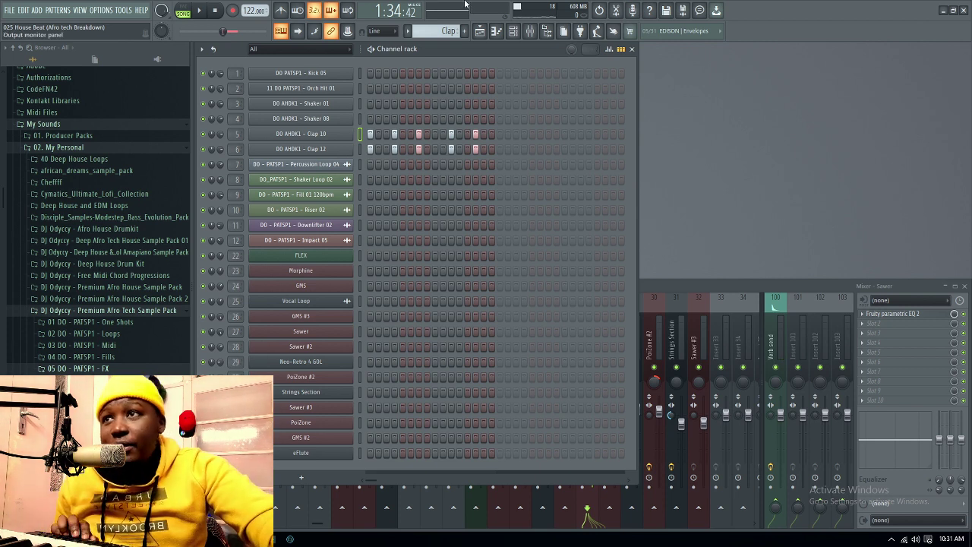
Return to the playlist, unmute the Synths 2 track, play it in the mix and show its pattern in the channel rack
key("F5")
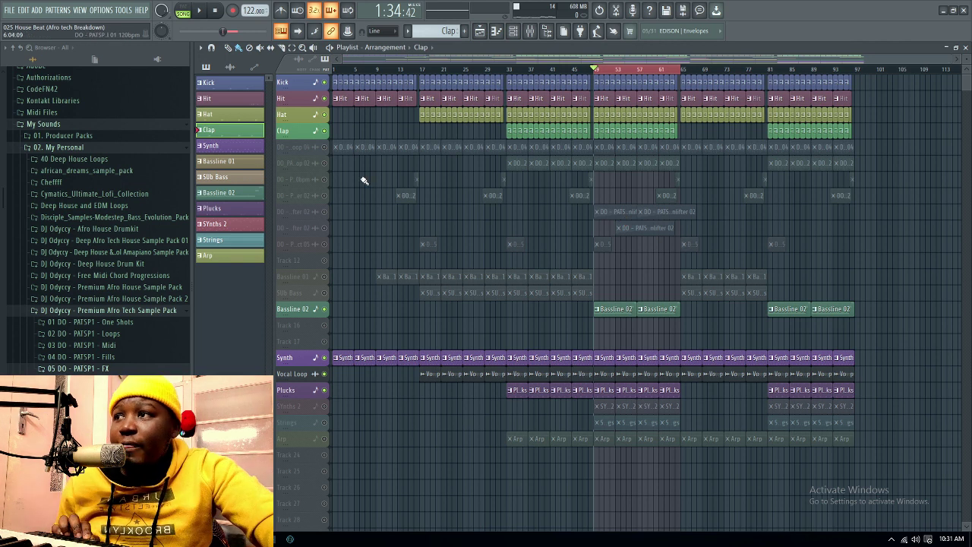
scroll(471, 319, "down", 4)
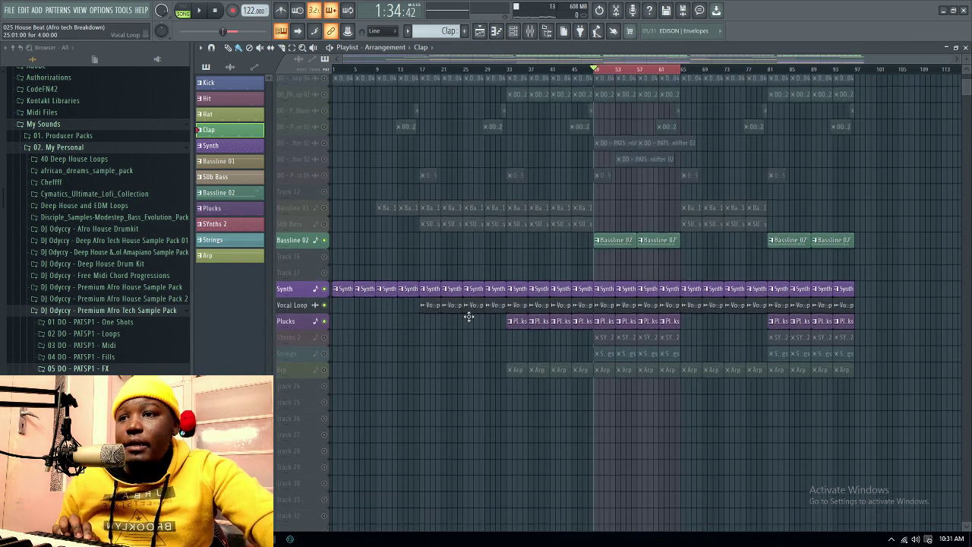
left_click(325, 310)
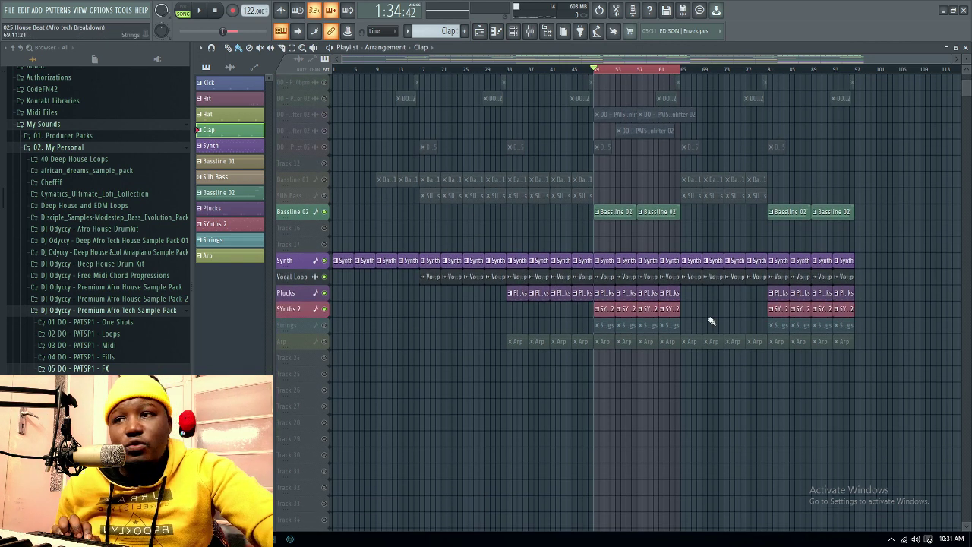
key("space")
left_click(608, 309)
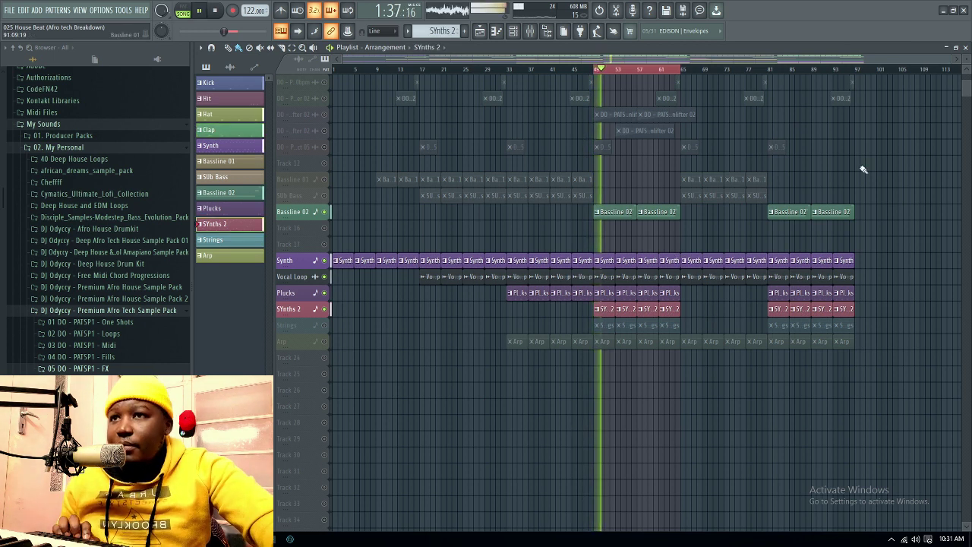
left_click(966, 47)
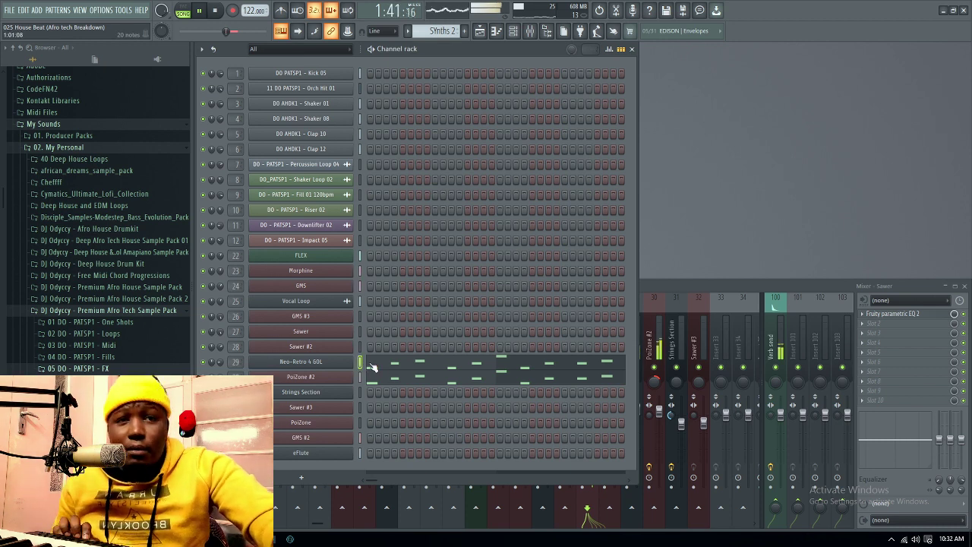
Play the Synths 2 pattern on its own in pattern mode, and stop it
key("space")
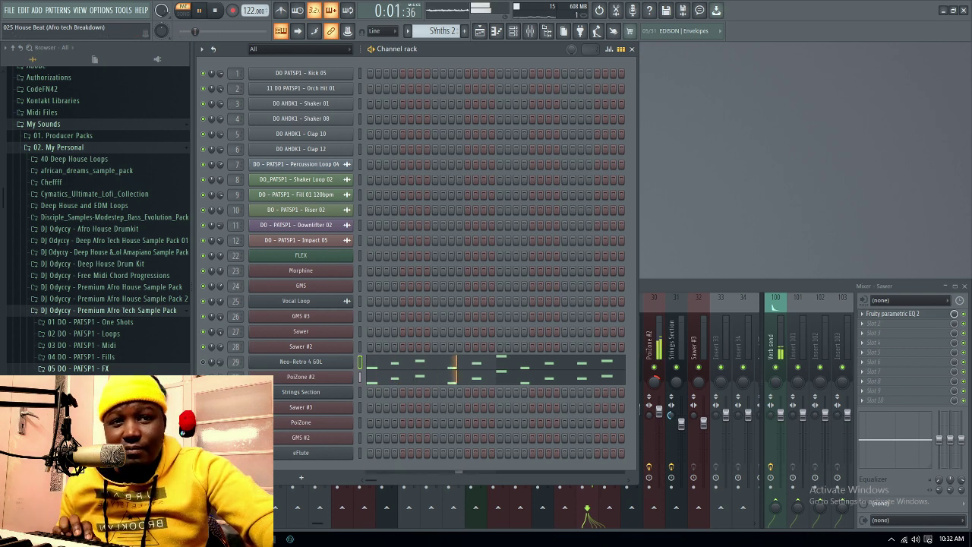
key("space")
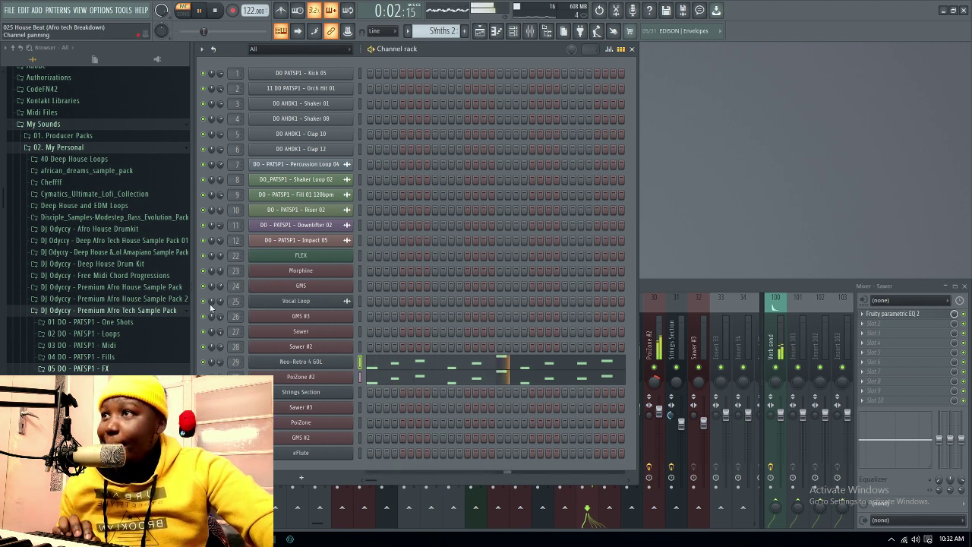
key("space")
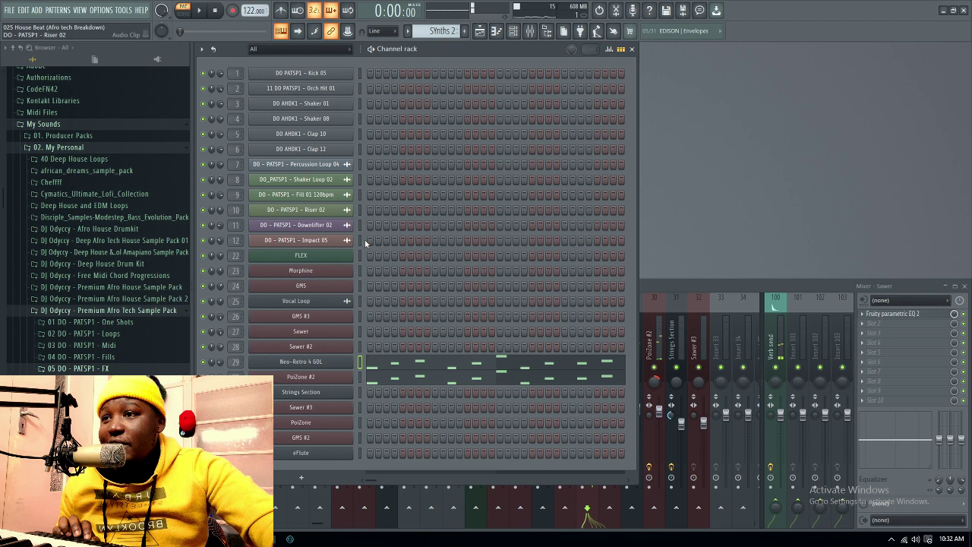
Inspect the Neo-Retro 4 GOL and PoiZone #2 synth plugins used in the Synths 2 pattern, auditioning the pattern with PoiZone open
left_click(327, 364)
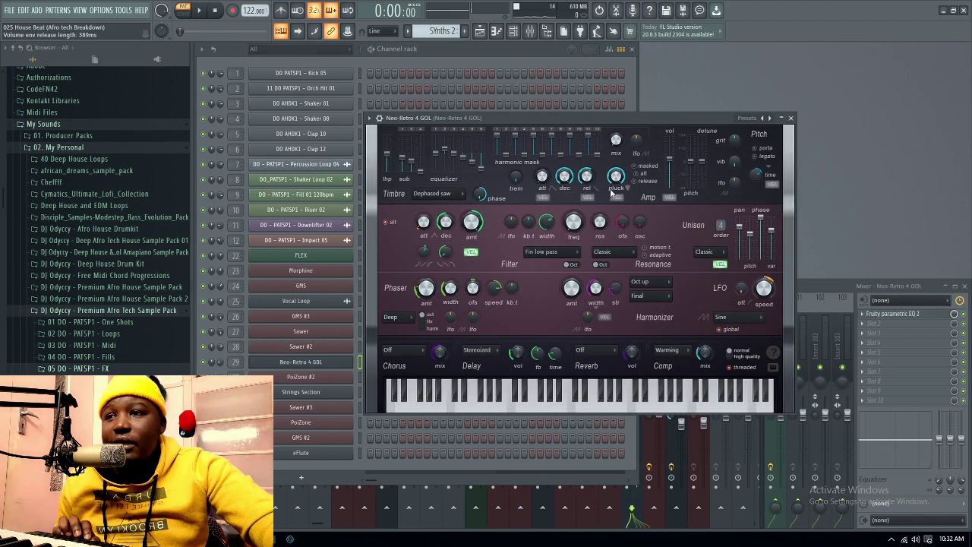
left_click(791, 119)
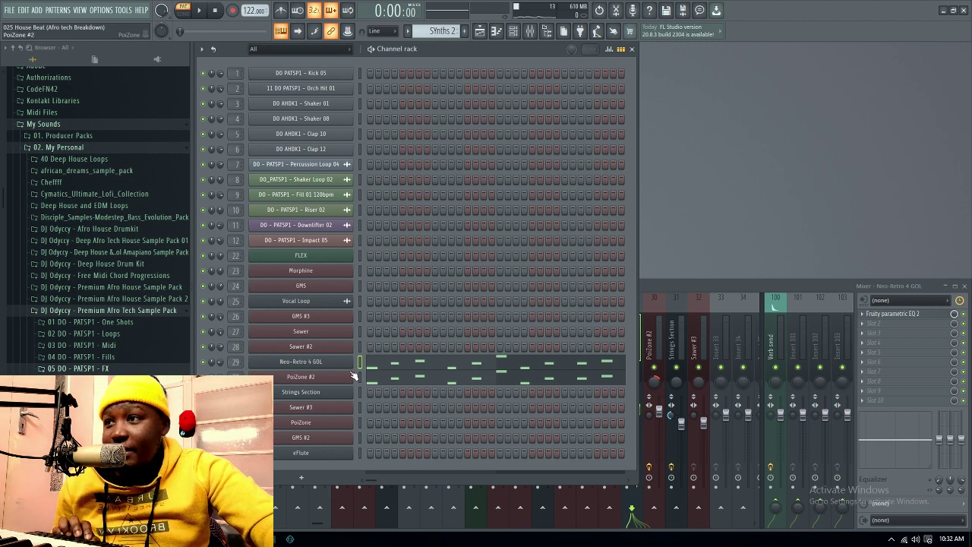
left_click(326, 381)
key("space")
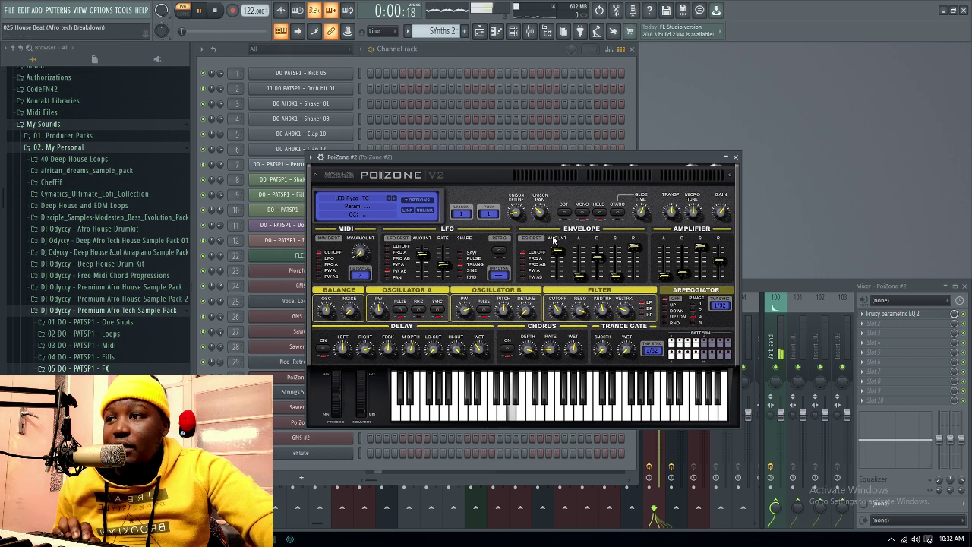
left_click(736, 157)
key("space")
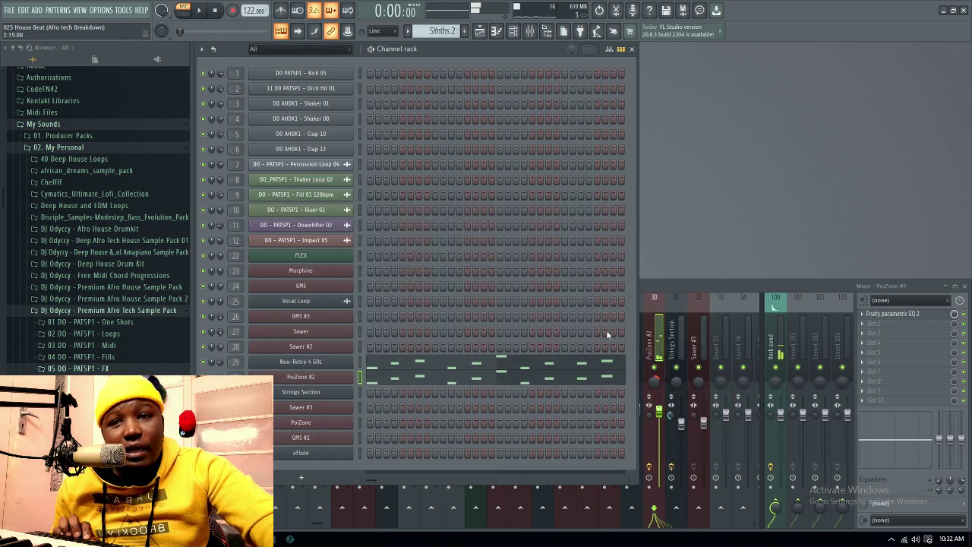
Review the Synths 2 notes, switch back to song mode and play the looped playlist section with this layer included
left_click(395, 368)
key("space")
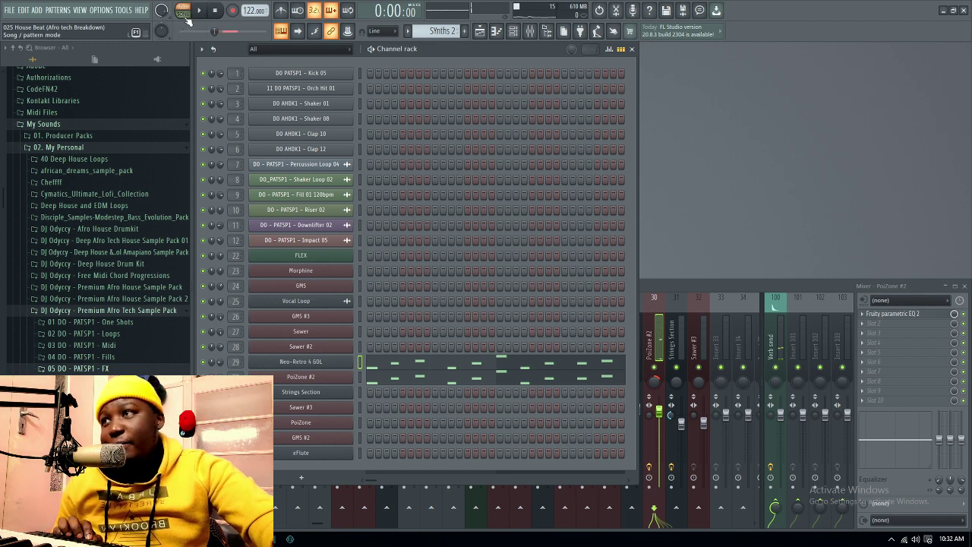
key("l")
key("space")
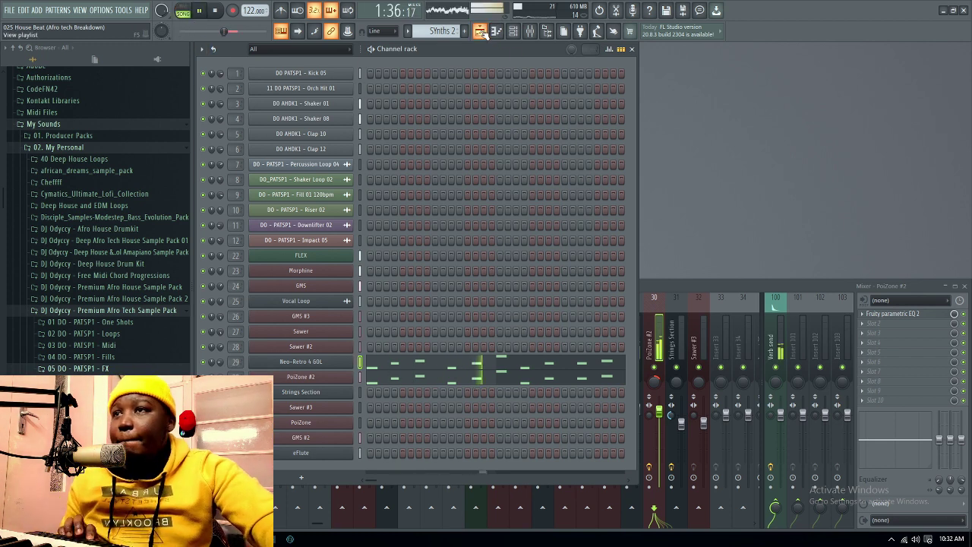
key("F5")
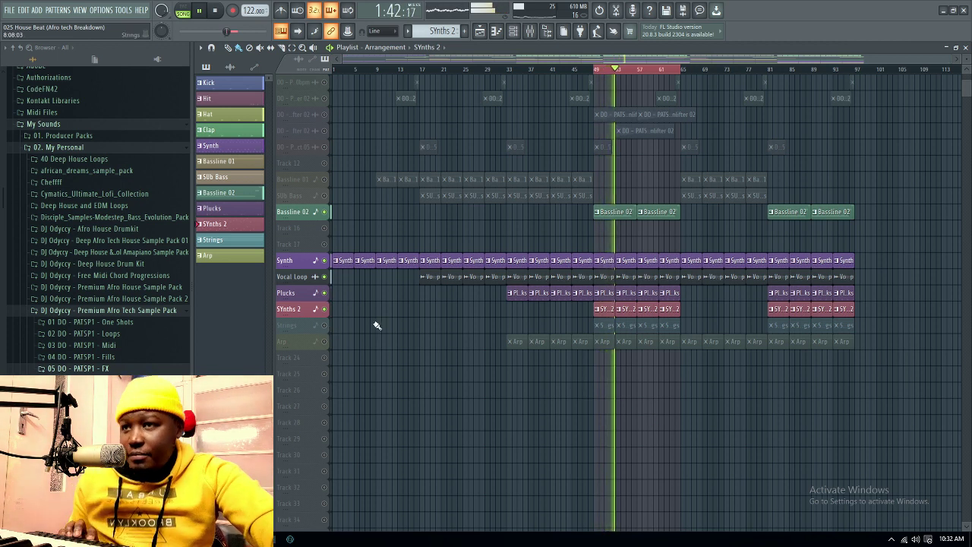
Stop playback, unmute the Percussion Loop 04 track in the playlist and play it with the other layers
scroll(380, 326, "up", 3)
scroll(389, 325, "up", 3)
key("space")
left_click(325, 147)
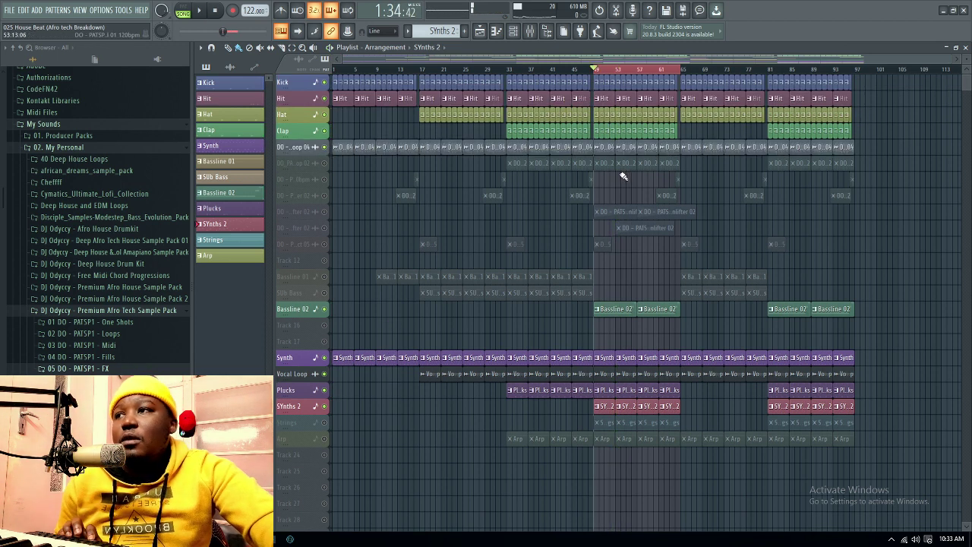
key("space")
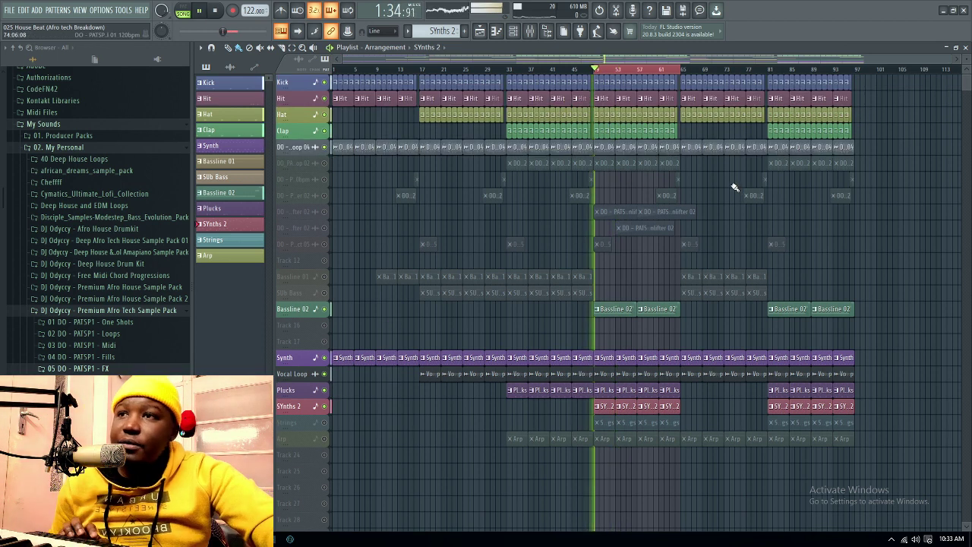
key("space")
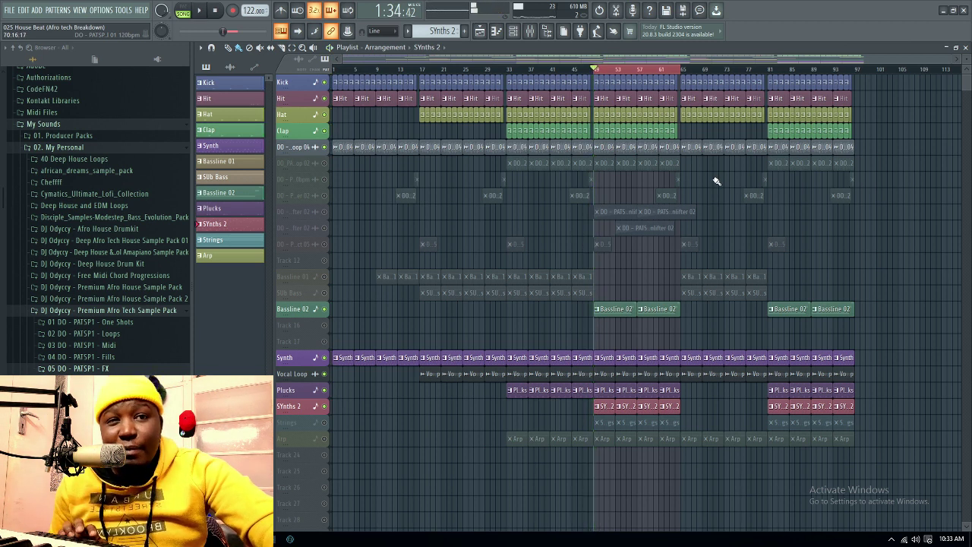
key("space")
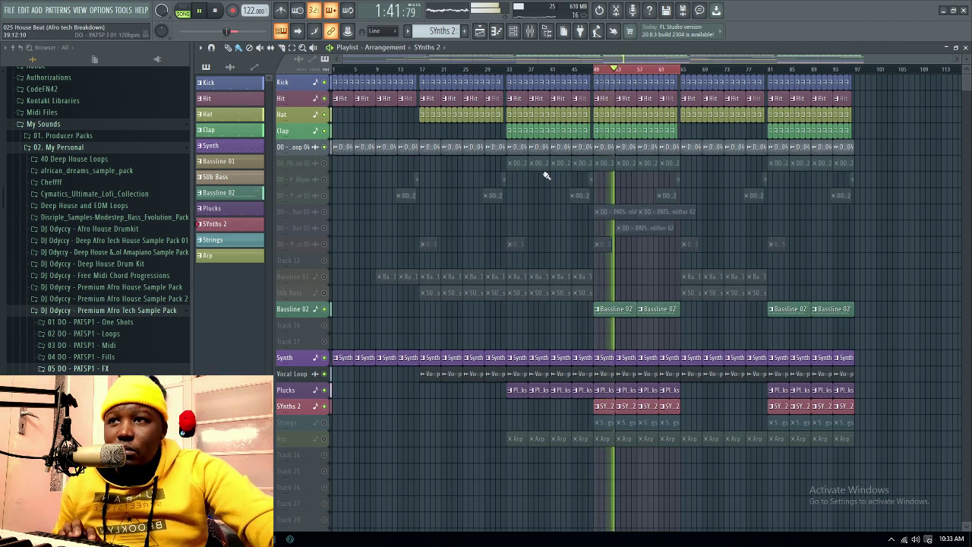
Stop playback, unmute the Shaker Loop 02 track and play the looped section with it included
key("space")
left_click(325, 163)
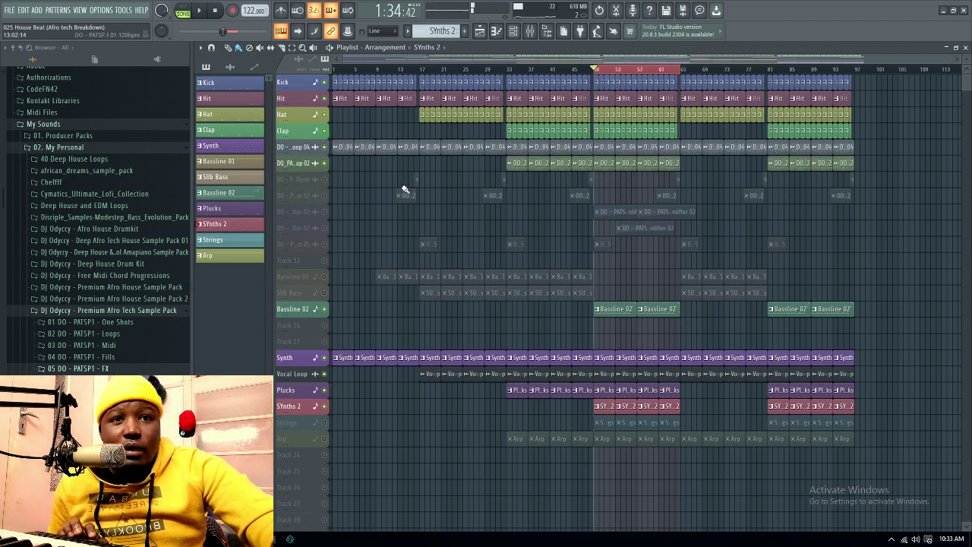
key("space")
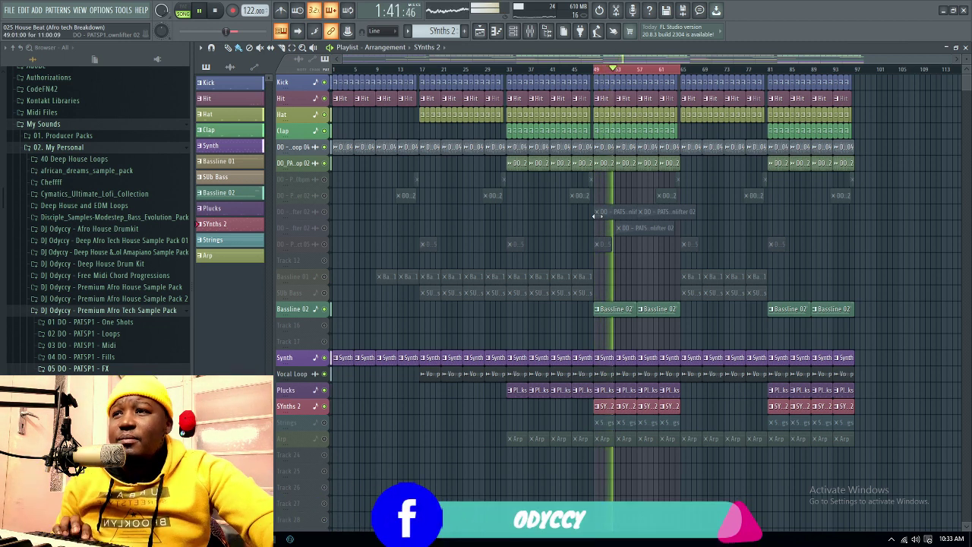
key("space")
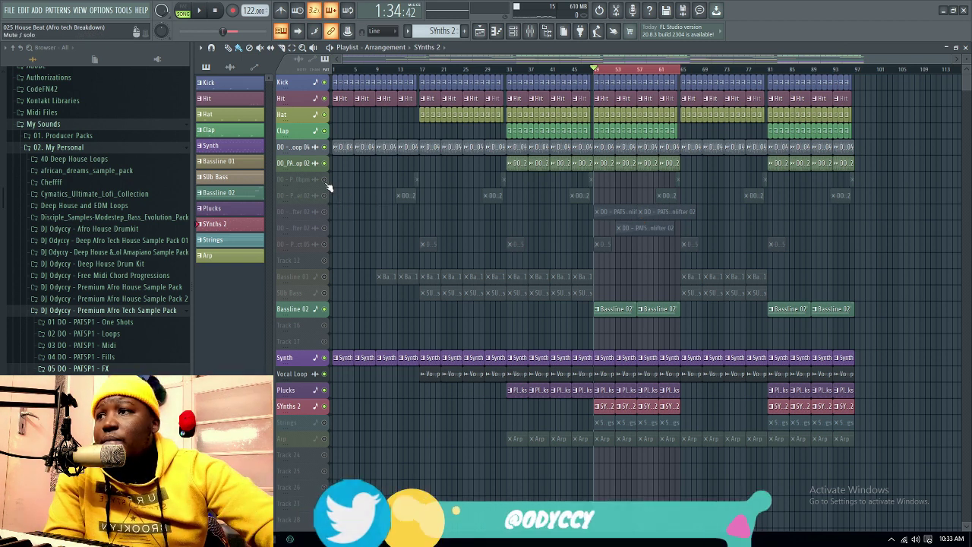
Unmute both Downlifter 02 tracks, inspect the downlifter sample's settings, and play the looped section with them included
left_click(324, 211)
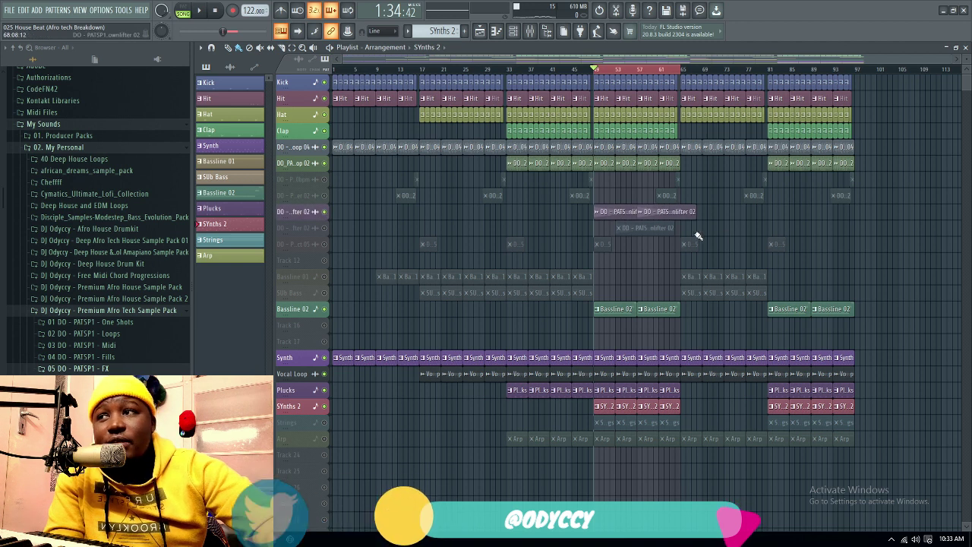
double_click(611, 212)
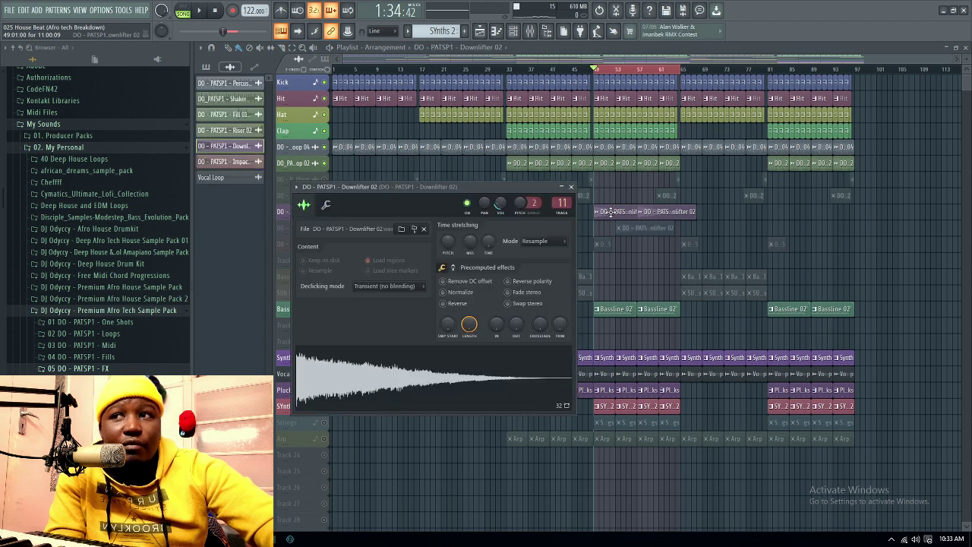
left_click(572, 188)
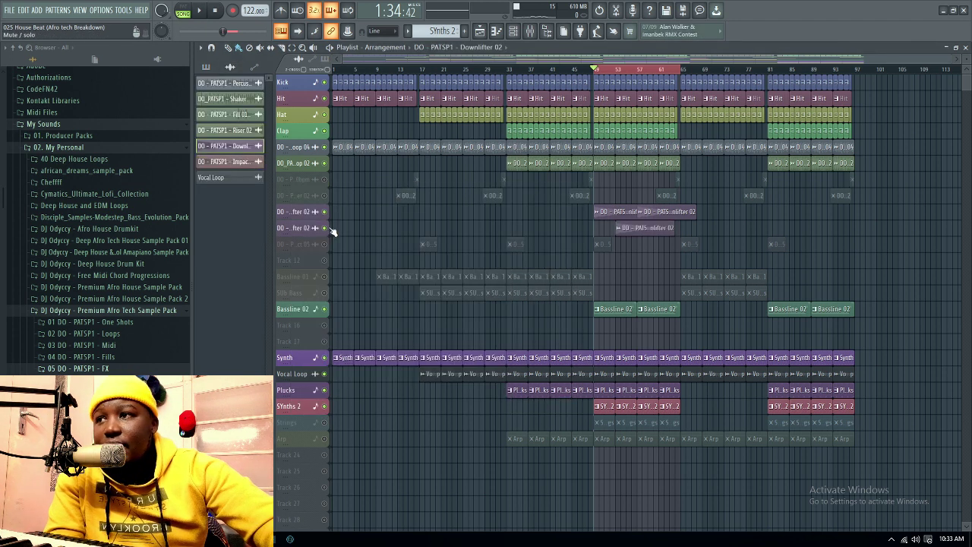
left_click(199, 10)
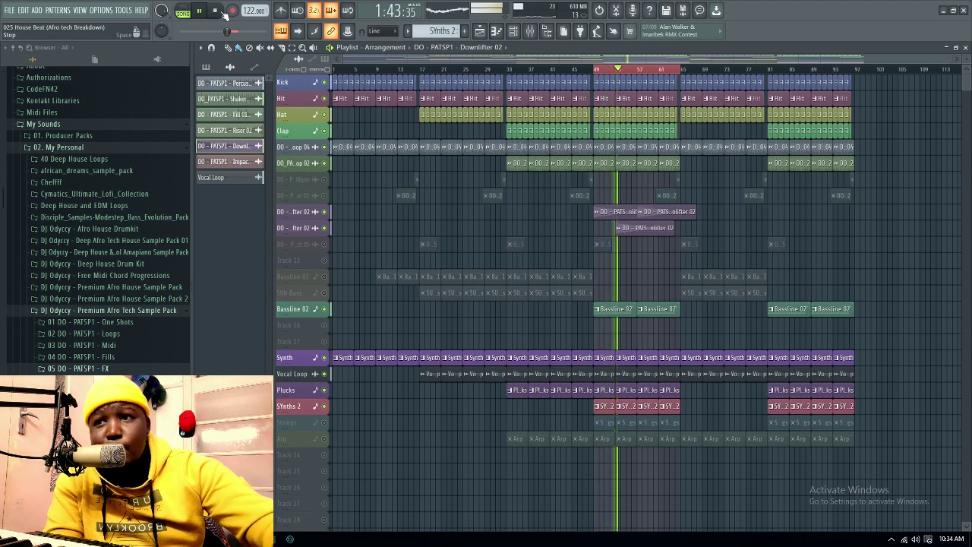
key("space")
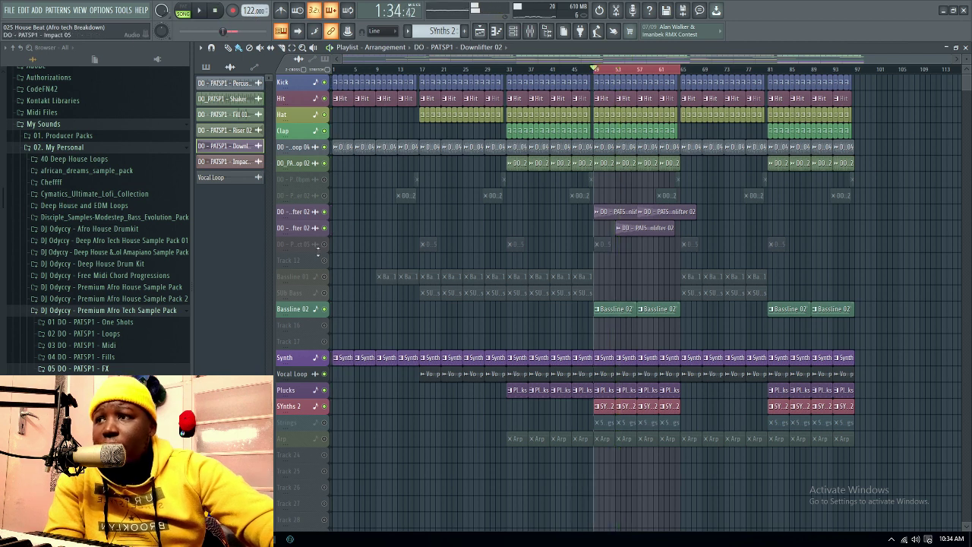
Unmute the Impact 05 track, briefly play the looped section with it included, and stop playback
left_click(324, 244)
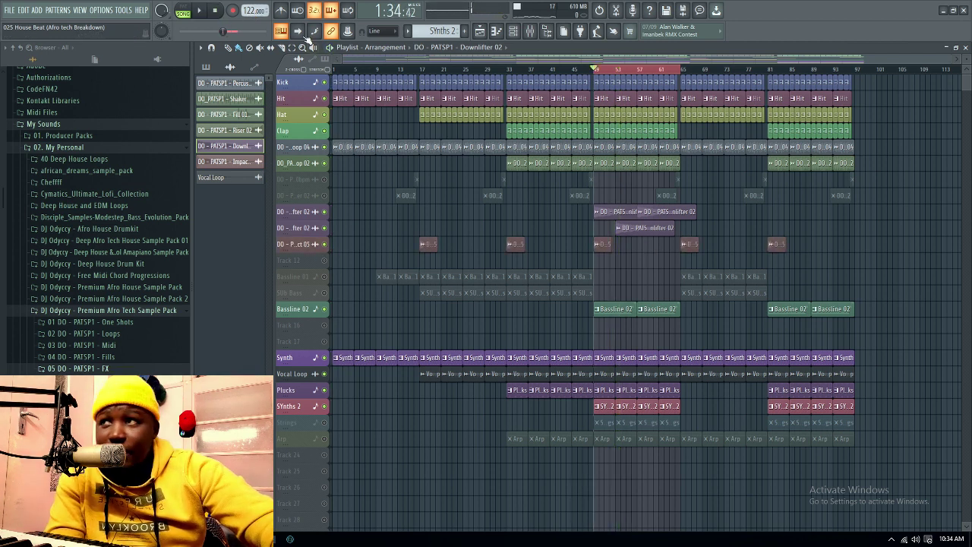
left_click(208, 13)
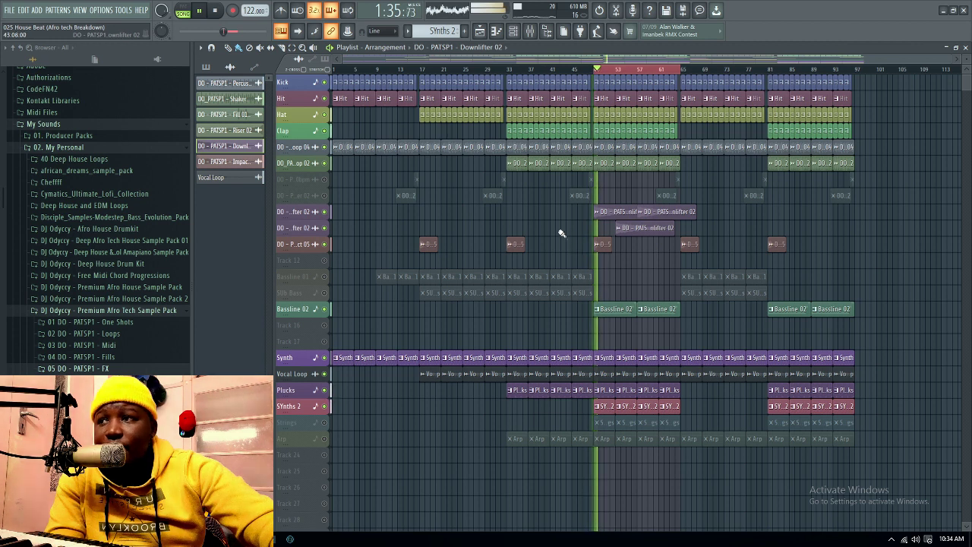
left_click(216, 13)
Unmute the Strings track, select its pattern, play the looped section and enlarge the playlist tracks to show the clips' notes
left_click(325, 423)
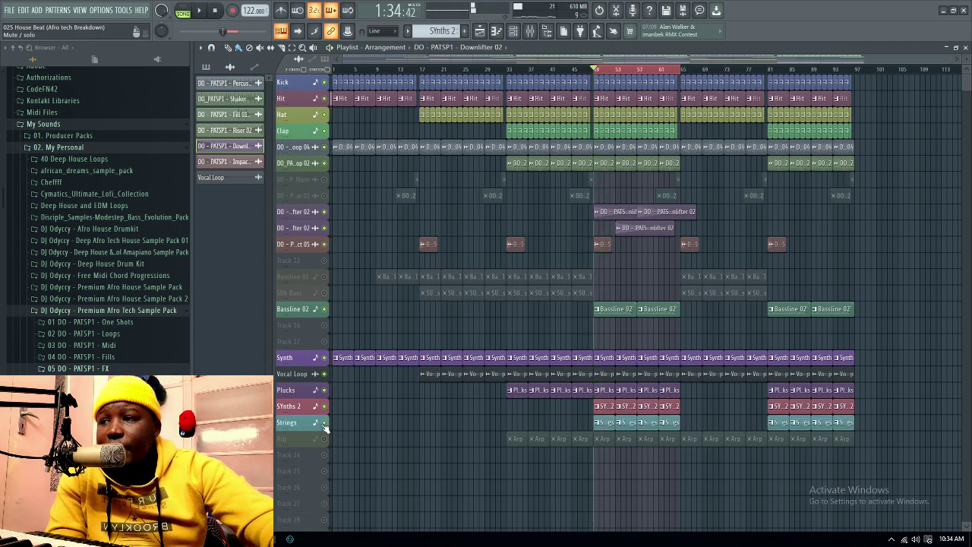
left_click(607, 421)
left_click(206, 16)
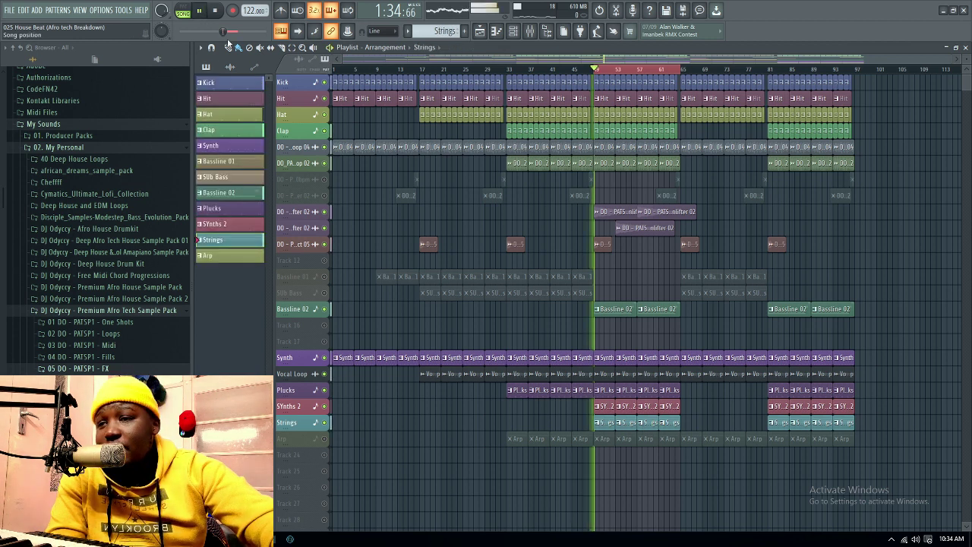
left_click_drag(963, 62, 963, 51)
scroll(950, 199, "down", 5)
scroll(952, 199, "down", 8)
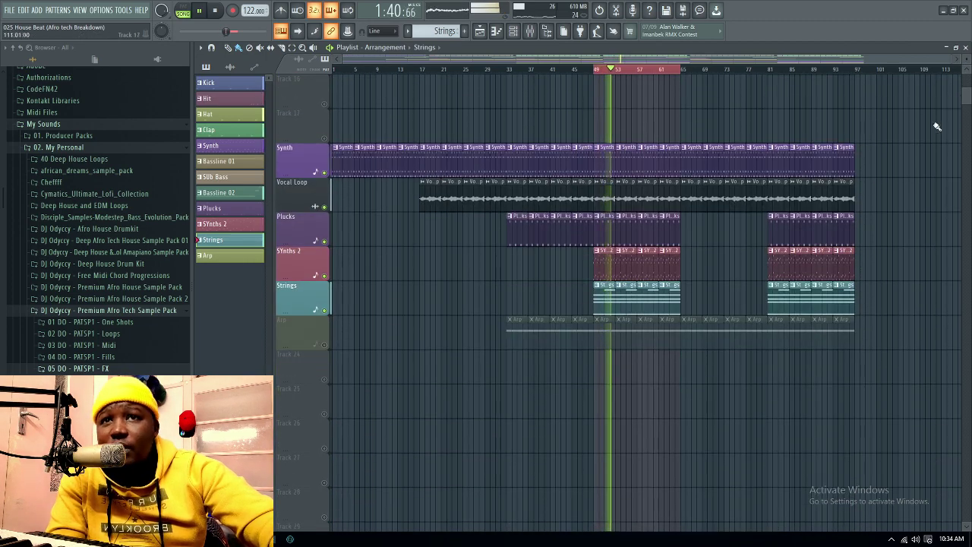
Audition the Strings pattern on its own in pattern mode and review its chord notes in the piano roll
left_click(965, 48)
left_click(181, 9)
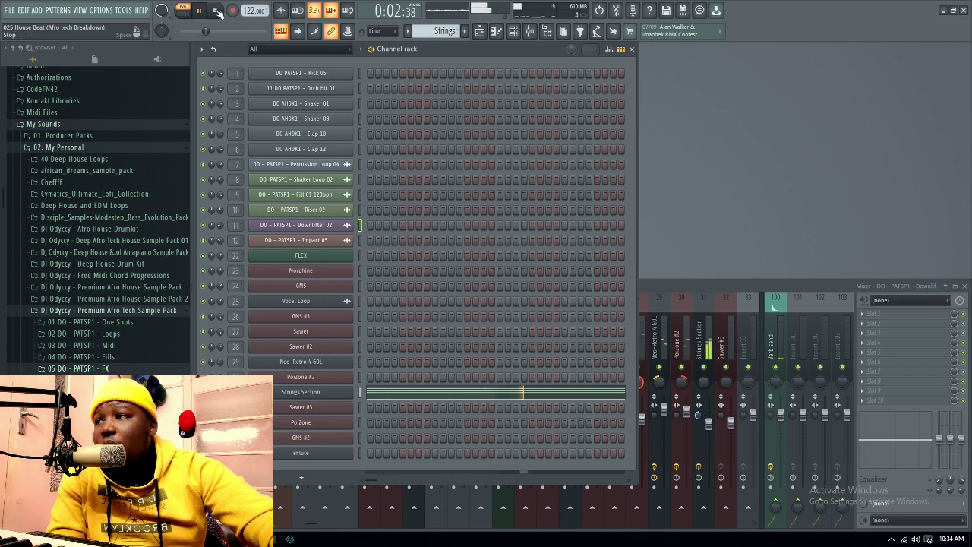
left_click(416, 398)
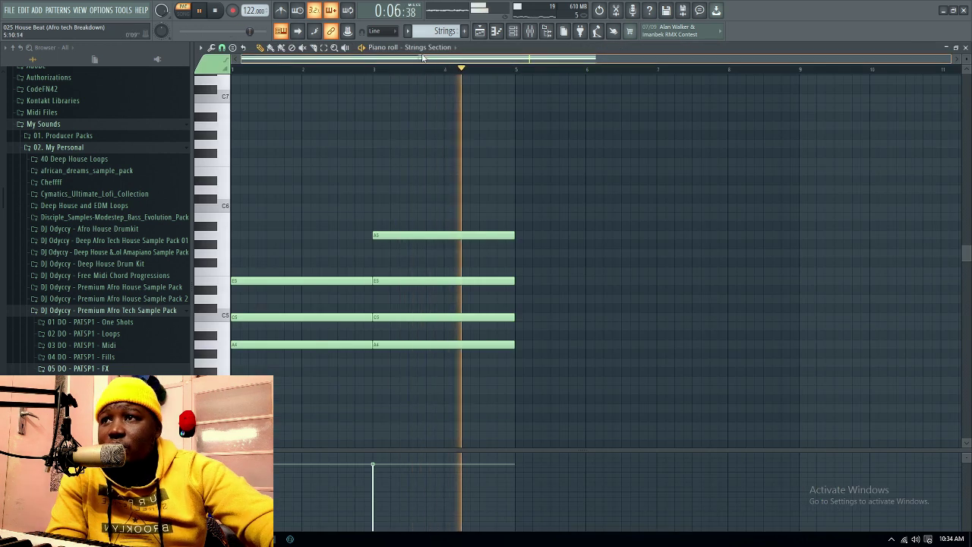
scroll(634, 288, "down", 4)
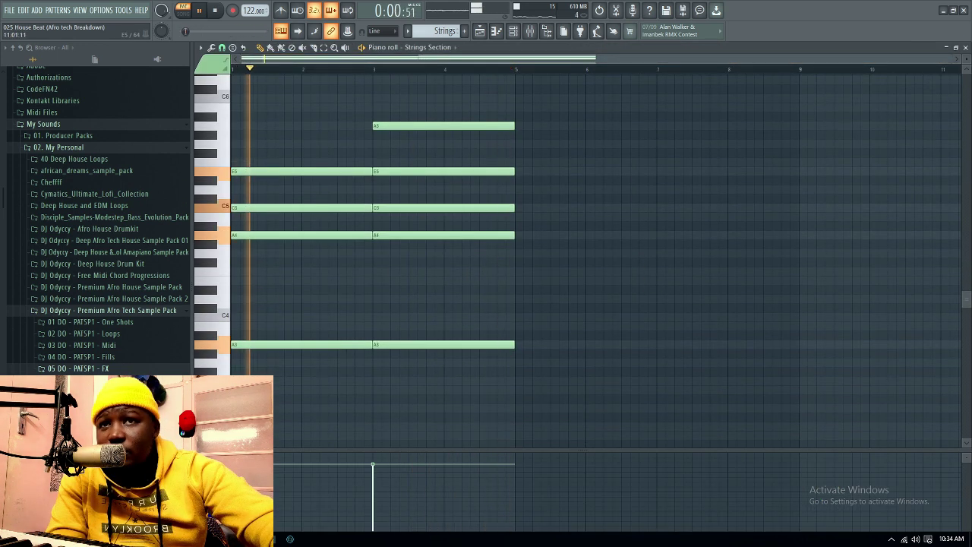
left_click(966, 48)
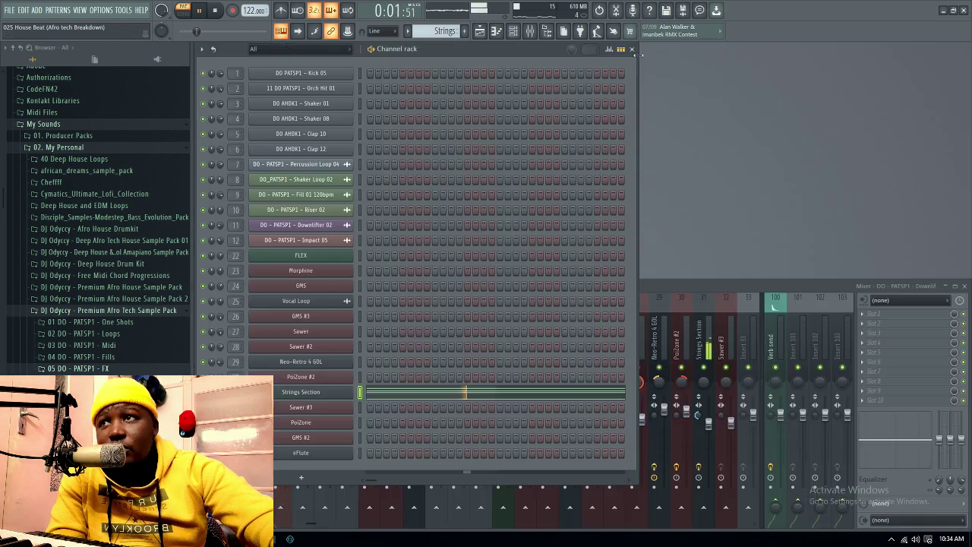
left_click(218, 11)
Inspect the Fruity Parametric EQ 2 on the Strings Section mixer track while the pattern plays, and close it
left_click(707, 292)
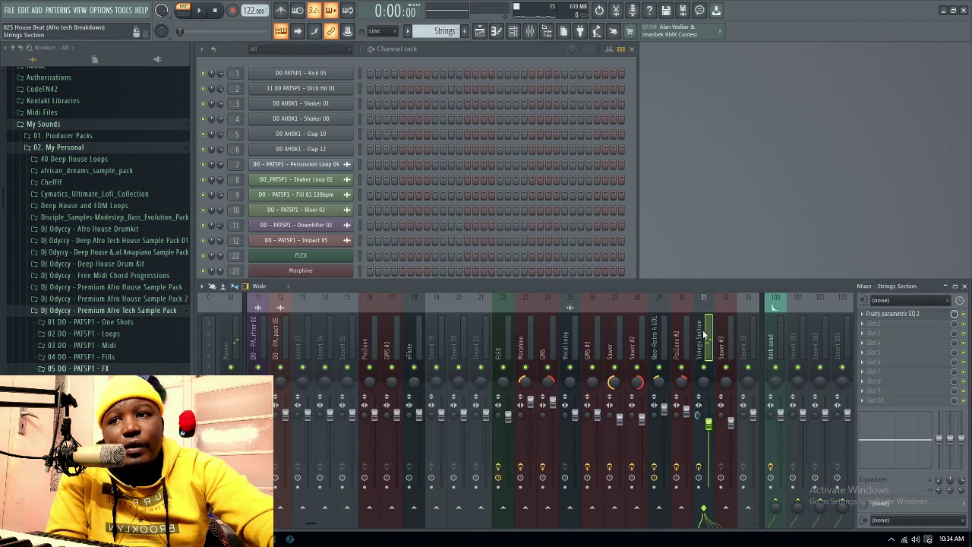
left_click(904, 314)
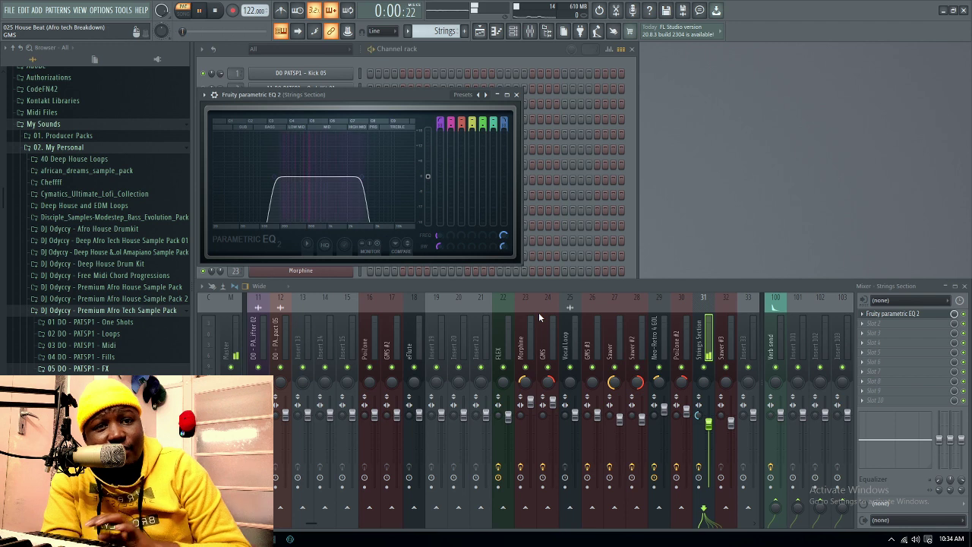
key("space")
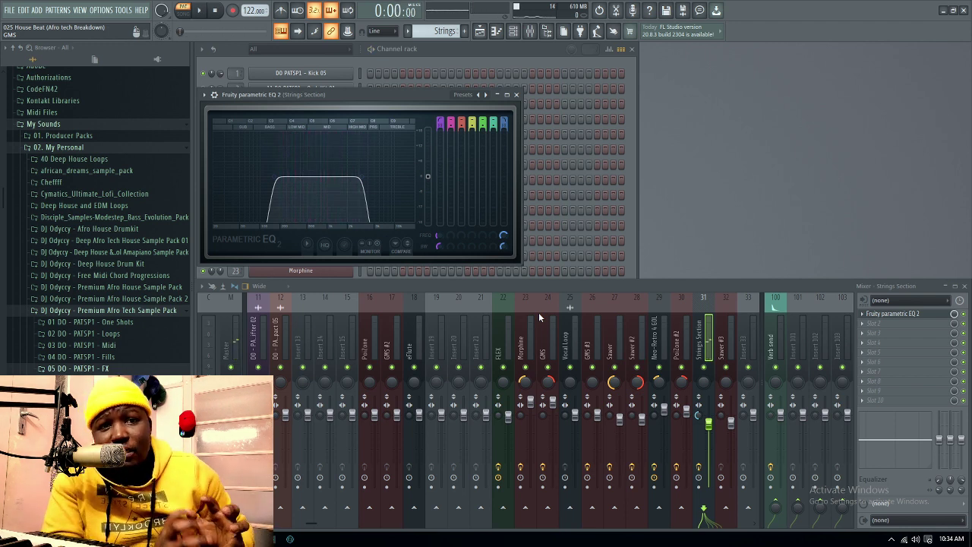
left_click(517, 95)
left_click(634, 130)
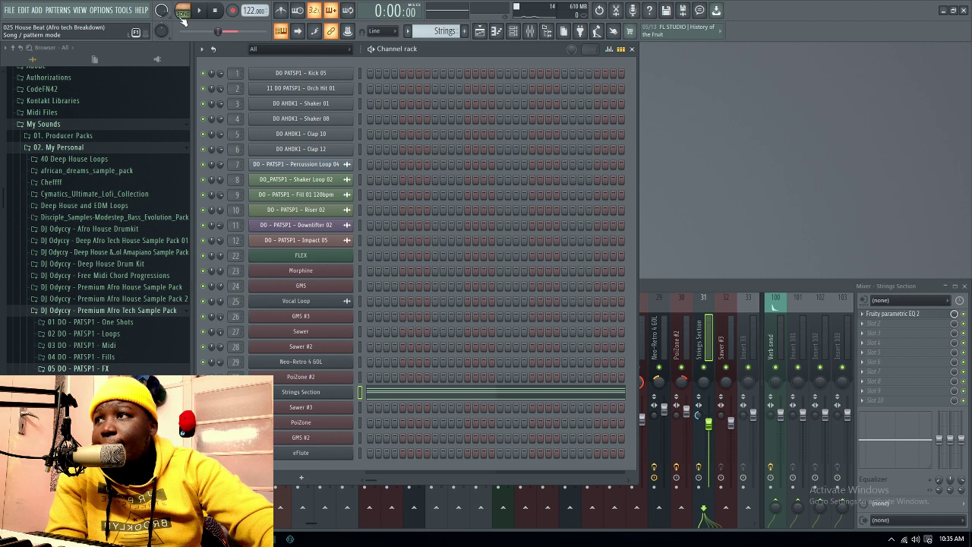
Return to the playlist, unmute the Arp track, select its pattern and play it on its own
left_click(479, 30)
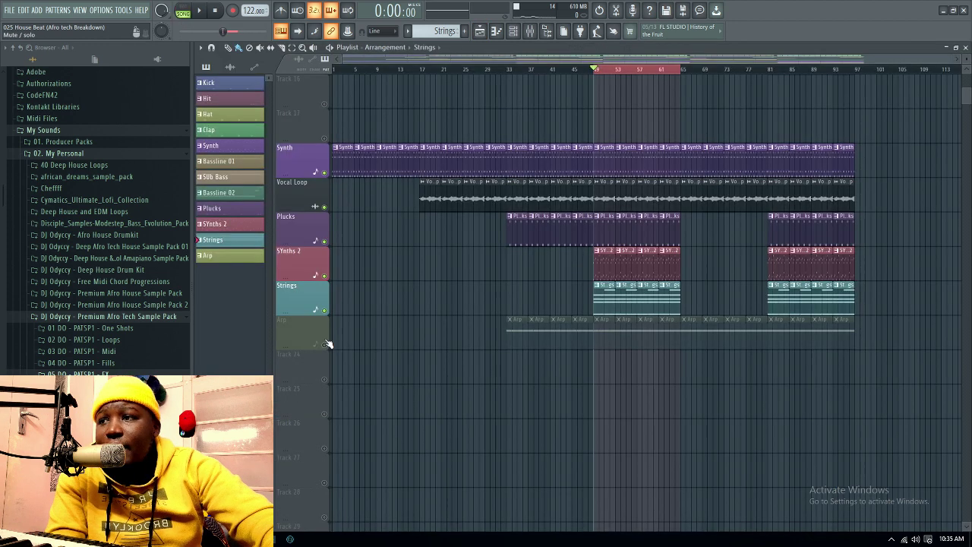
left_click(581, 327)
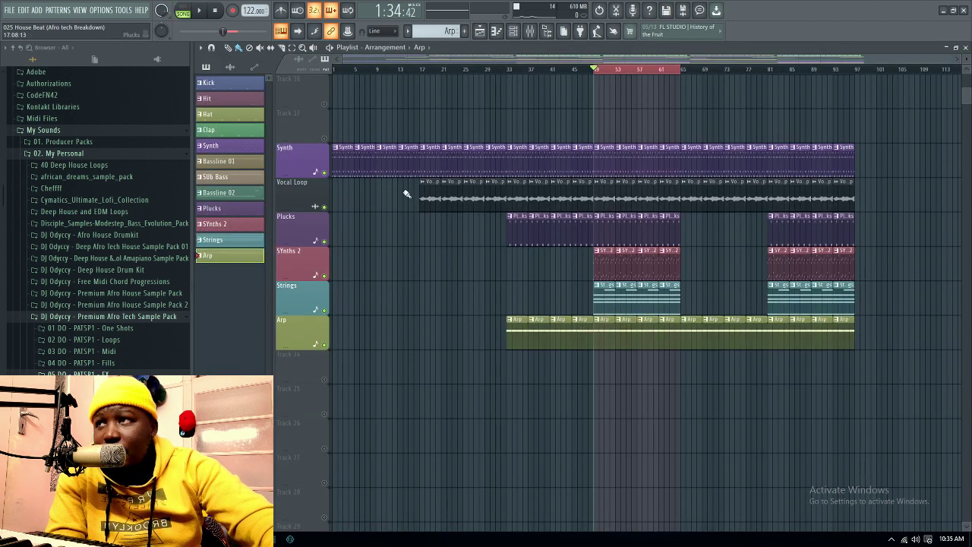
left_click(202, 11)
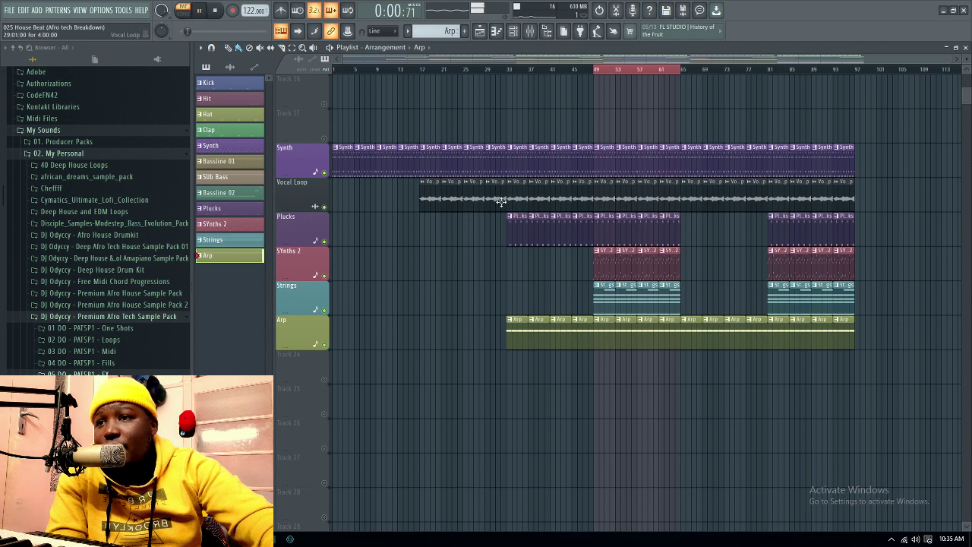
Inspect the Sawer #3 synth used in the Arp pattern while it plays, and stop playback
left_click(966, 47)
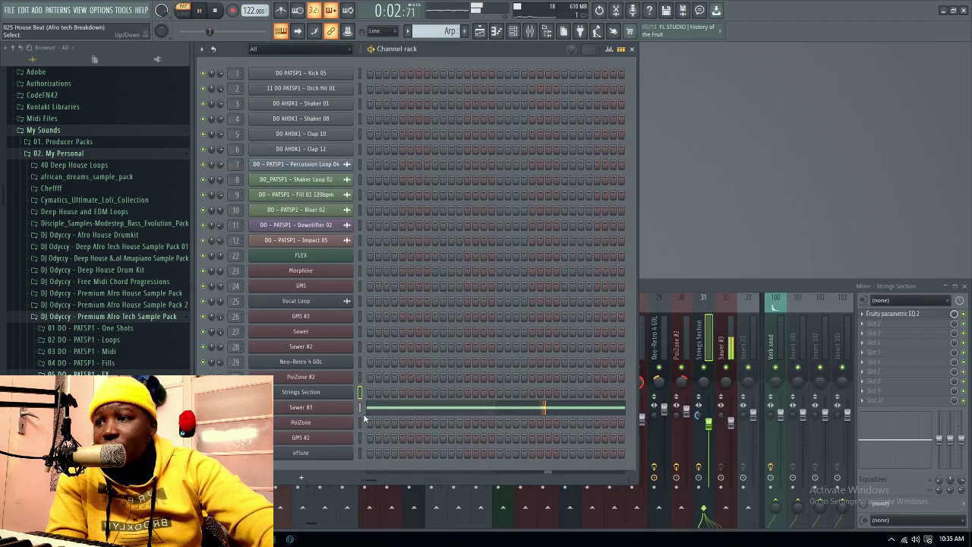
left_click(304, 407)
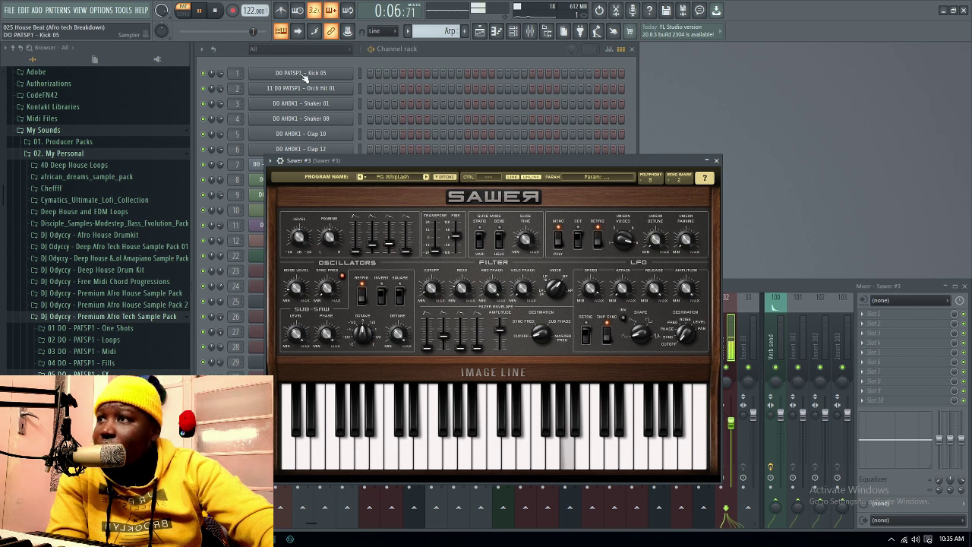
left_click(716, 162)
key("space")
Review the Arp pattern's Sawer #3 notes in the piano roll and close it
left_click(502, 408)
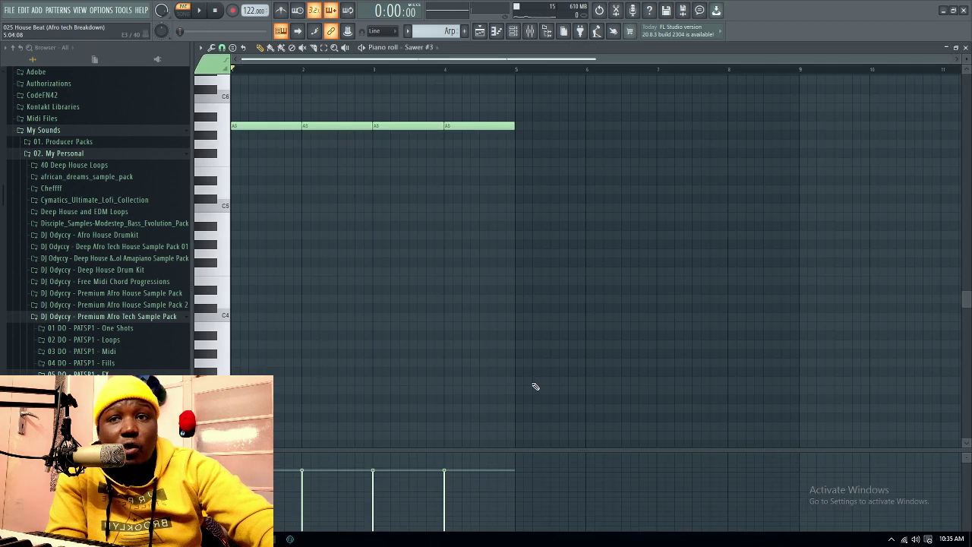
scroll(536, 387, "up", 3)
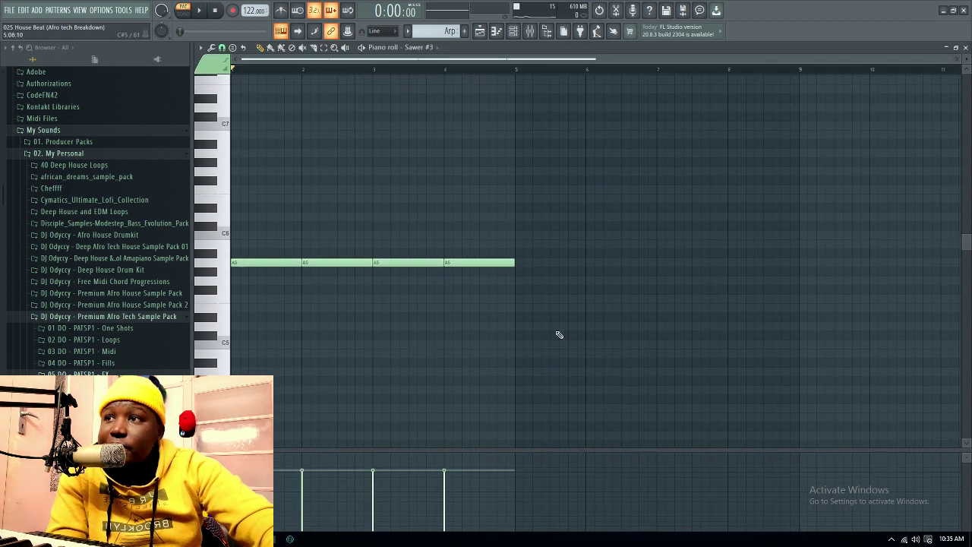
left_click(966, 48)
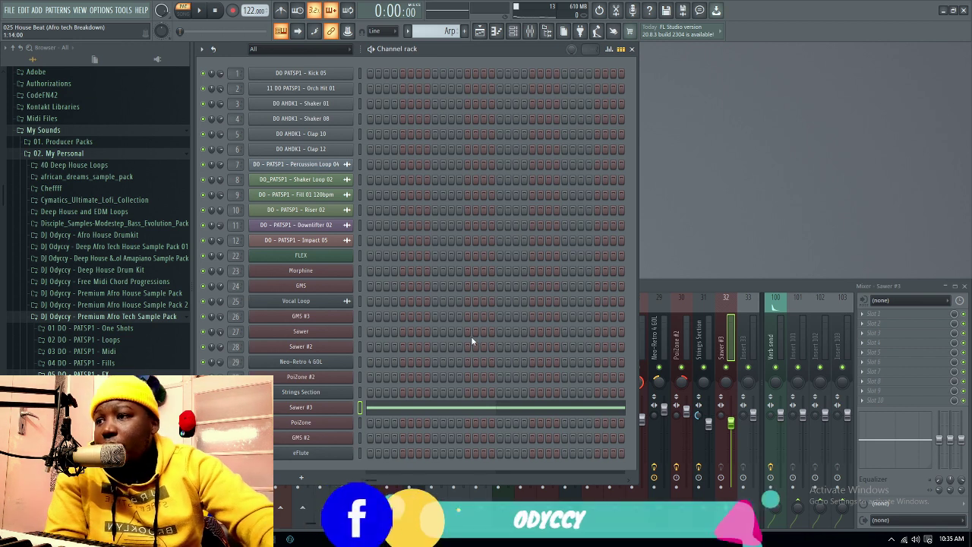
Return to the playlist and extend the loop selection back so that it starts at bar 33
left_click(480, 31)
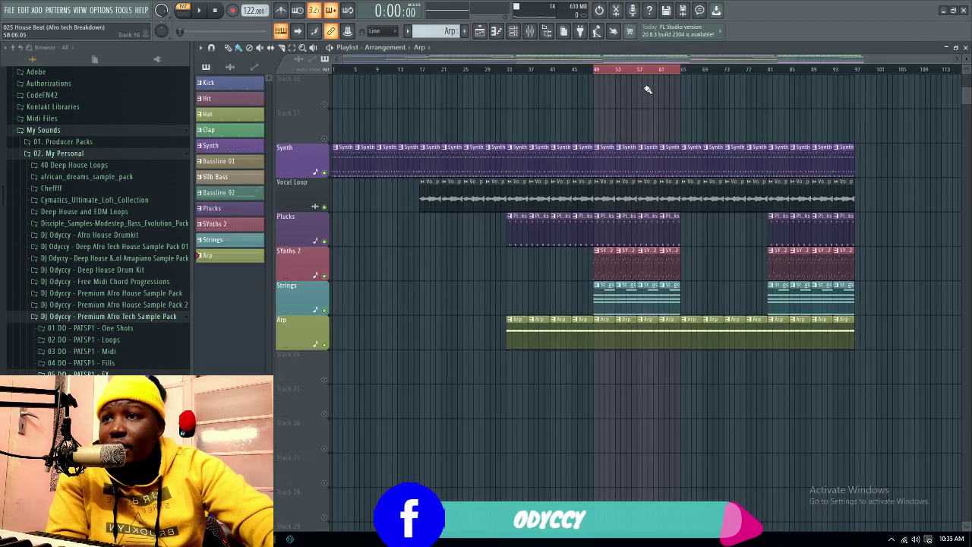
scroll(623, 135, "up", 6)
left_click_drag(599, 68, 514, 87)
left_click(551, 152)
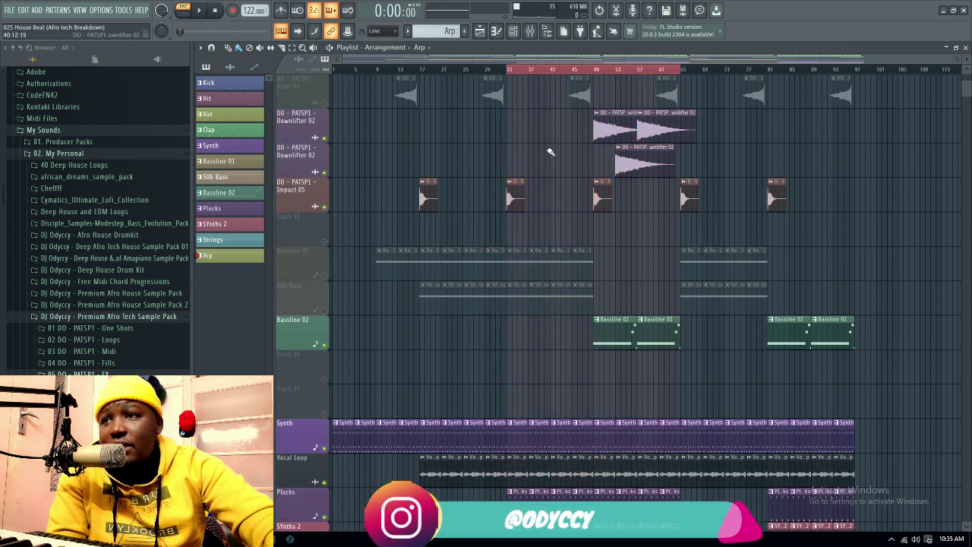
Unmute the Bassline 01 track, play the song from bar 33 with it included, and select its pattern
left_click(325, 275)
left_click(511, 72)
key("space")
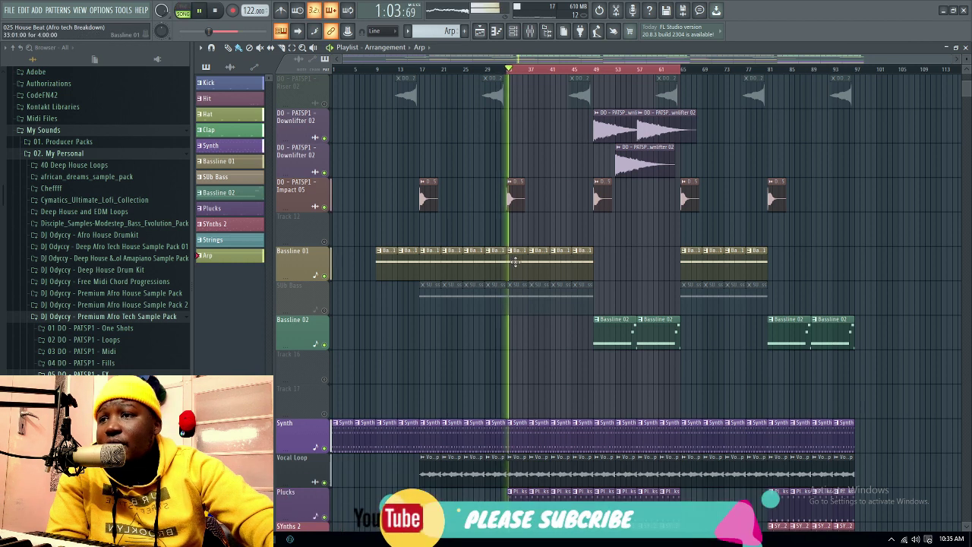
left_click(490, 256)
key("space")
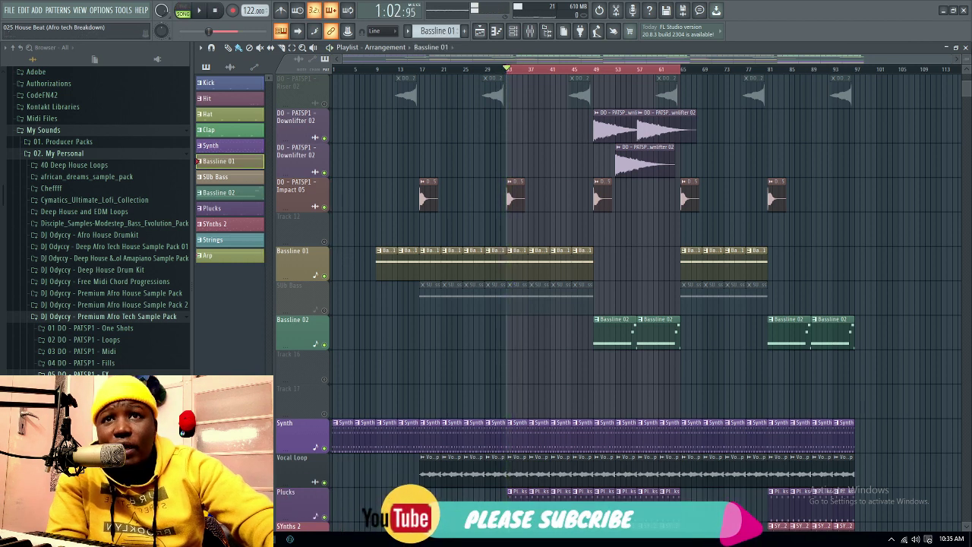
Audition the Bassline 01 pattern on its own in pattern mode while inspecting its PoiZone synth
left_click(966, 48)
left_click(183, 14)
key("space")
left_click(346, 424)
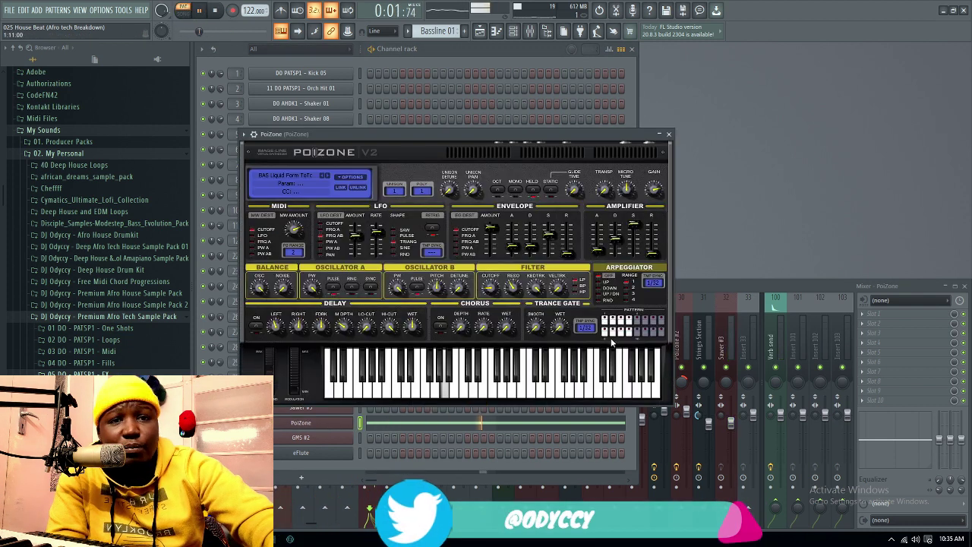
left_click(669, 135)
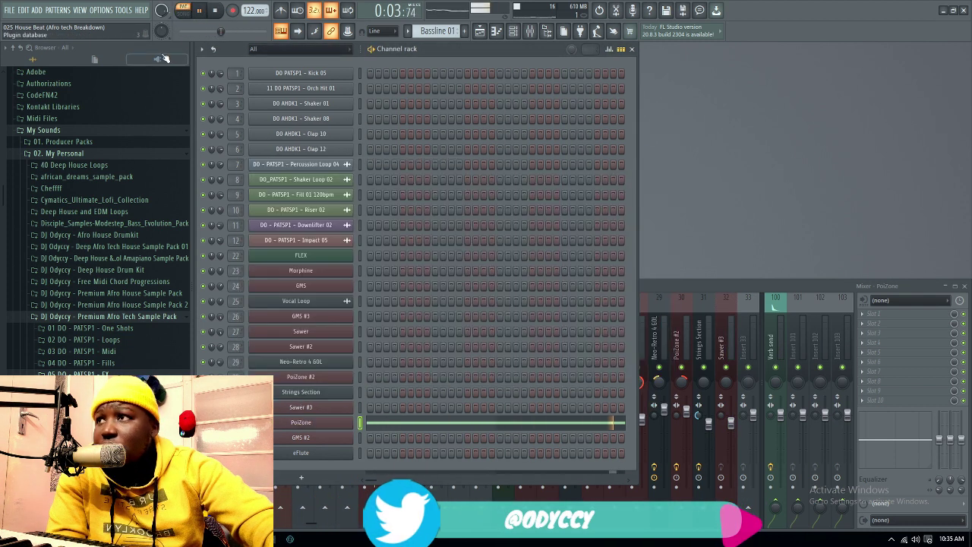
key("space")
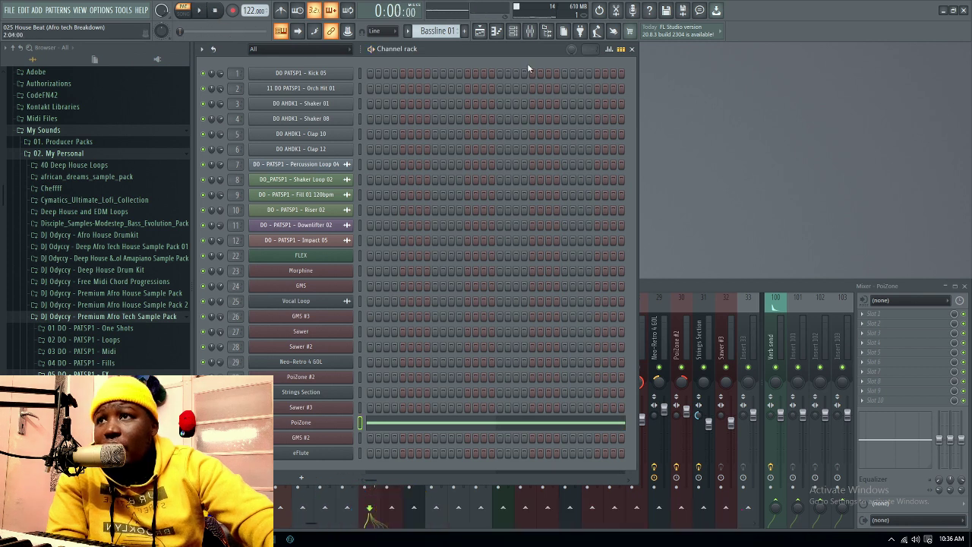
Unmute the SUb Bass track in the playlist and bring up its pattern in the channel rack
left_click(479, 30)
left_click(325, 311)
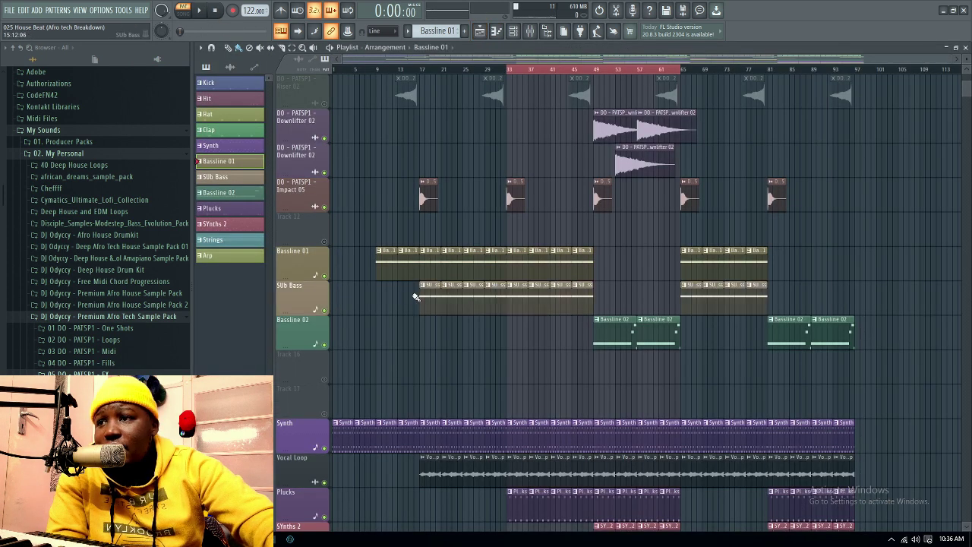
left_click(430, 294)
left_click(967, 48)
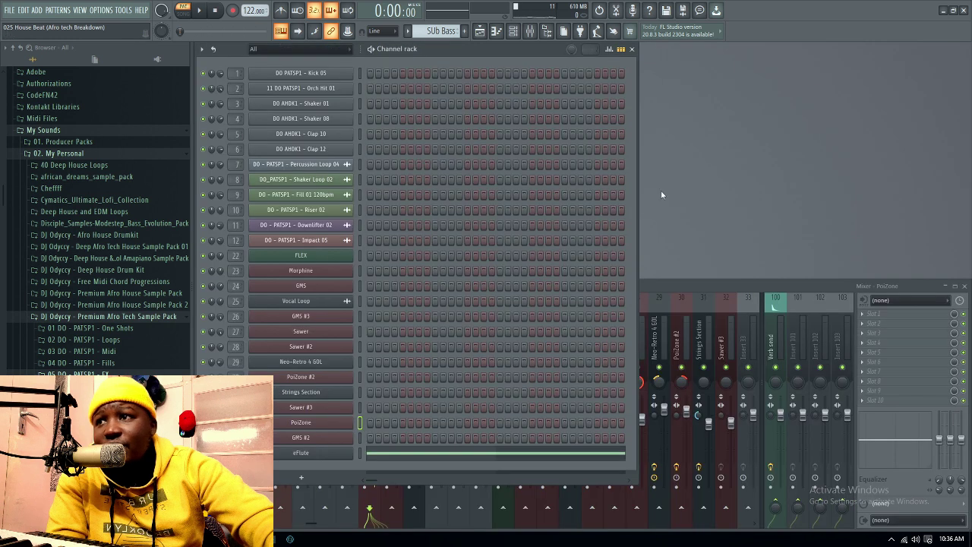
Stop playback and inspect the SUb Bass pattern's eFlute notes in the piano roll
left_click(217, 12)
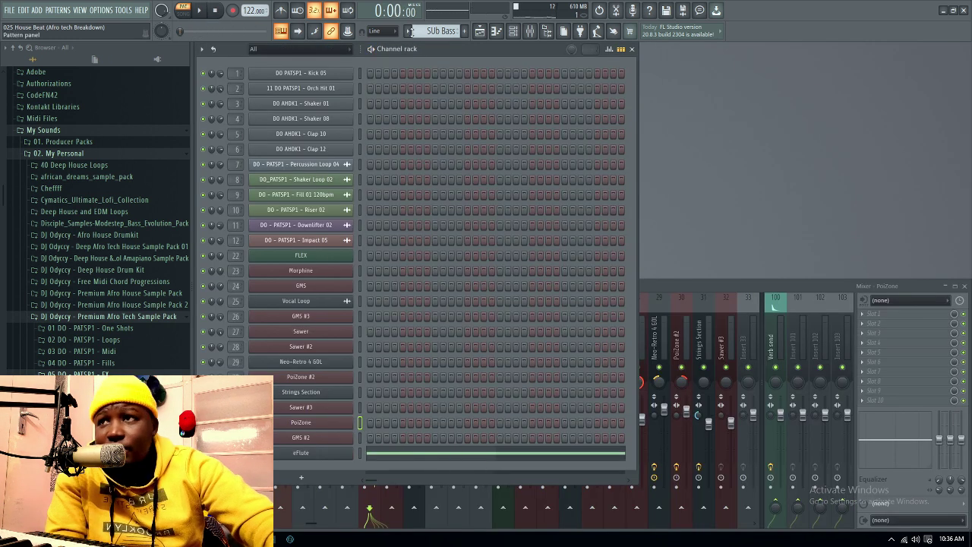
left_click(483, 32)
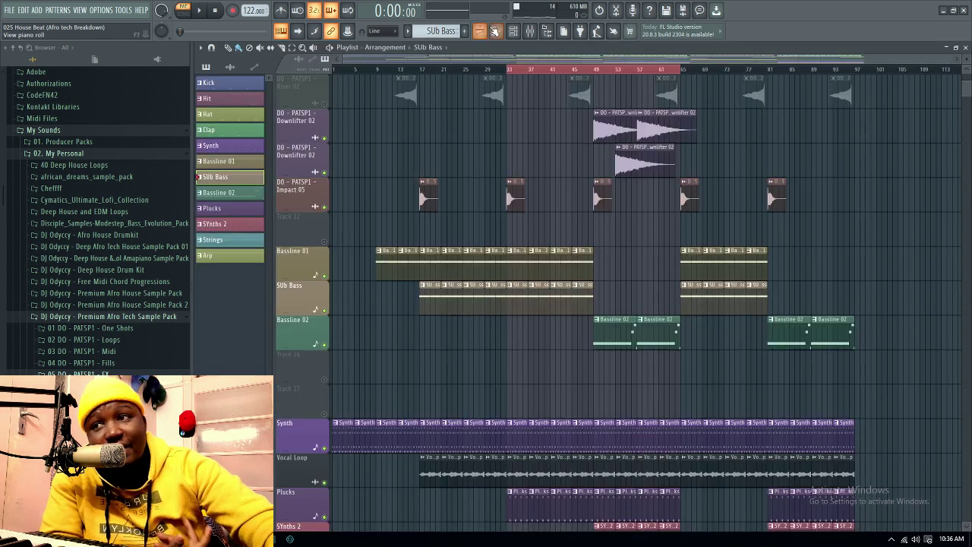
scroll(479, 161, "up", 7)
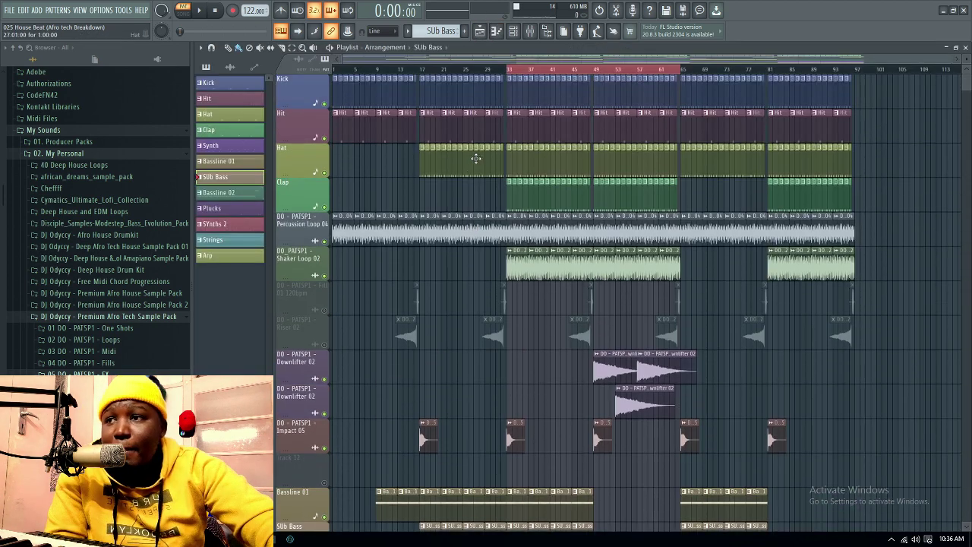
left_click(966, 47)
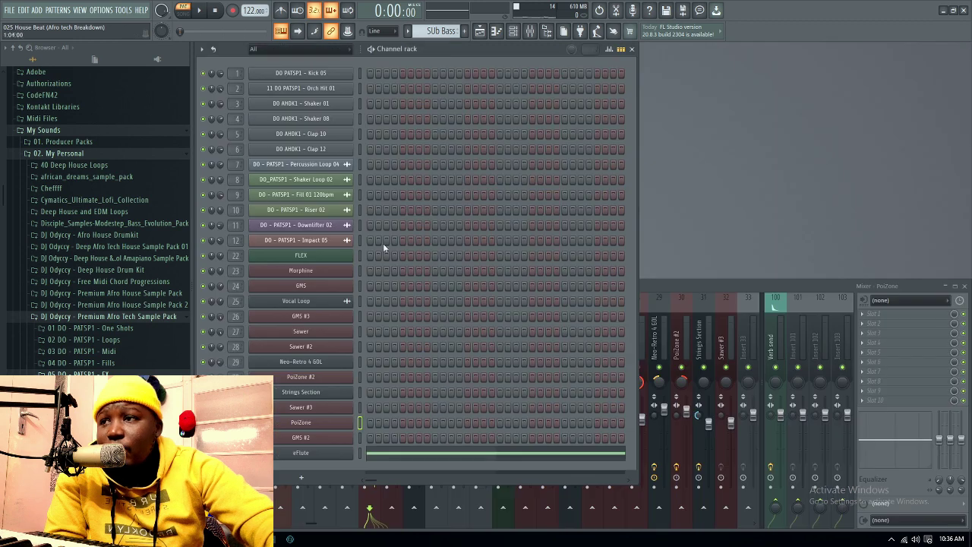
left_click(414, 456)
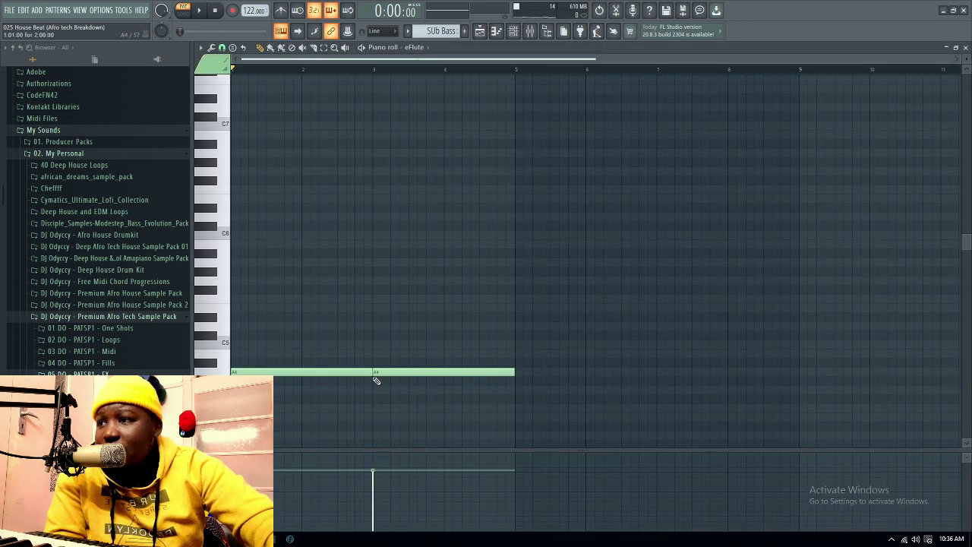
left_click(966, 47)
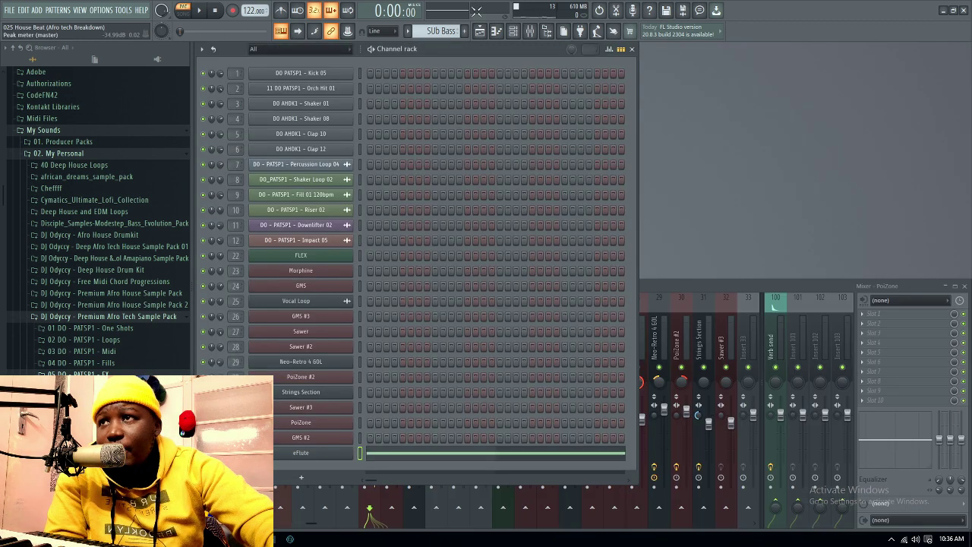
Unmute the Fill 01 and Riser 02 tracks in the playlist and play the song from bar 13, viewing the transition around bar 17 up close
left_click(480, 32)
scroll(570, 310, "down", 3)
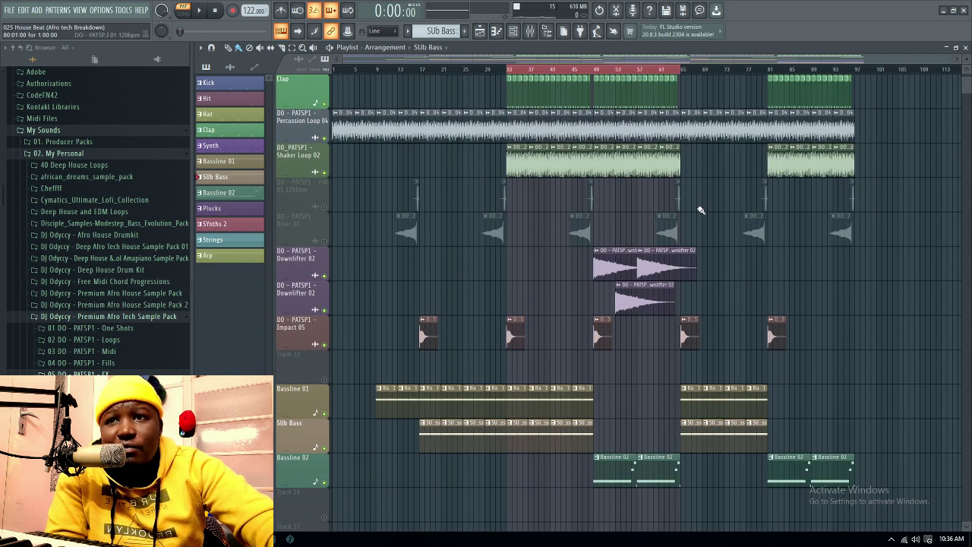
left_click(399, 71)
key("space")
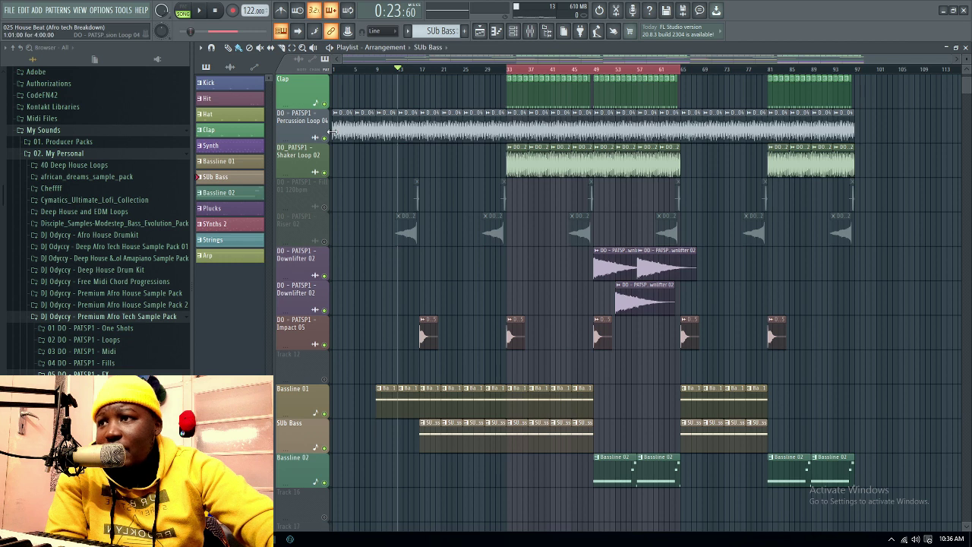
left_click(326, 241)
left_click(325, 206)
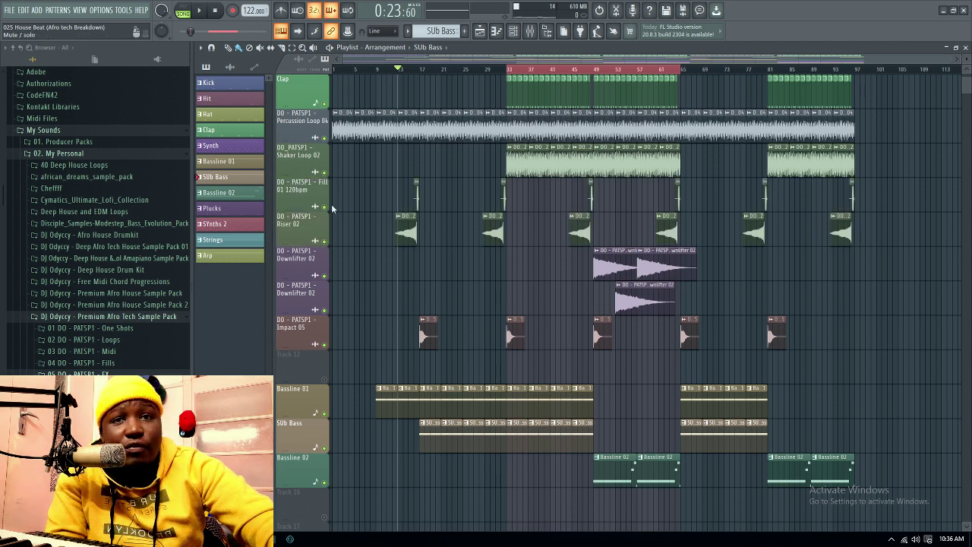
left_click(202, 11)
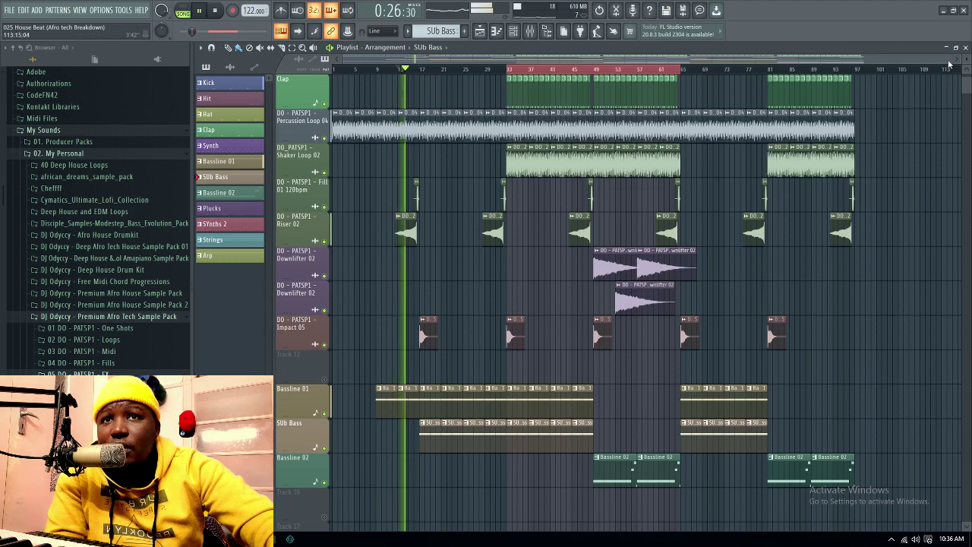
left_click_drag(861, 59, 477, 66)
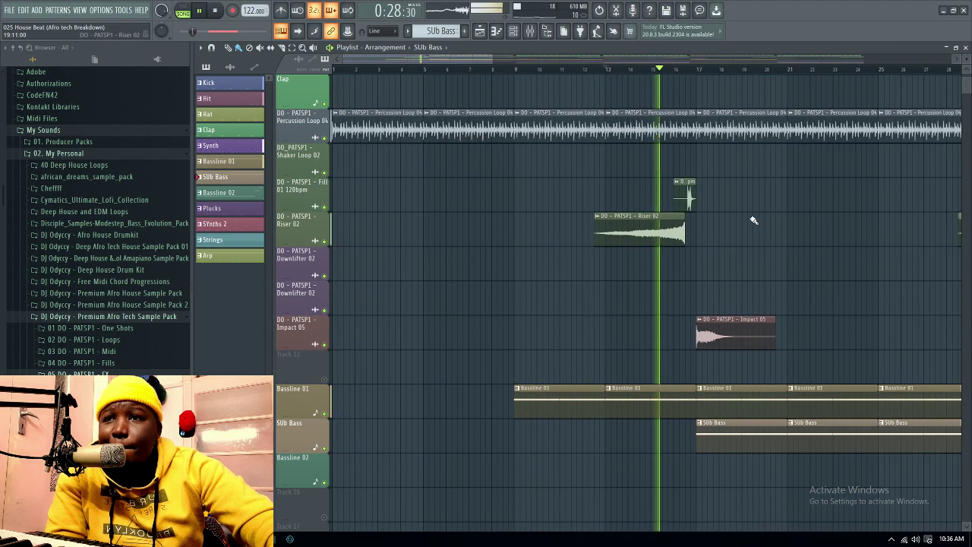